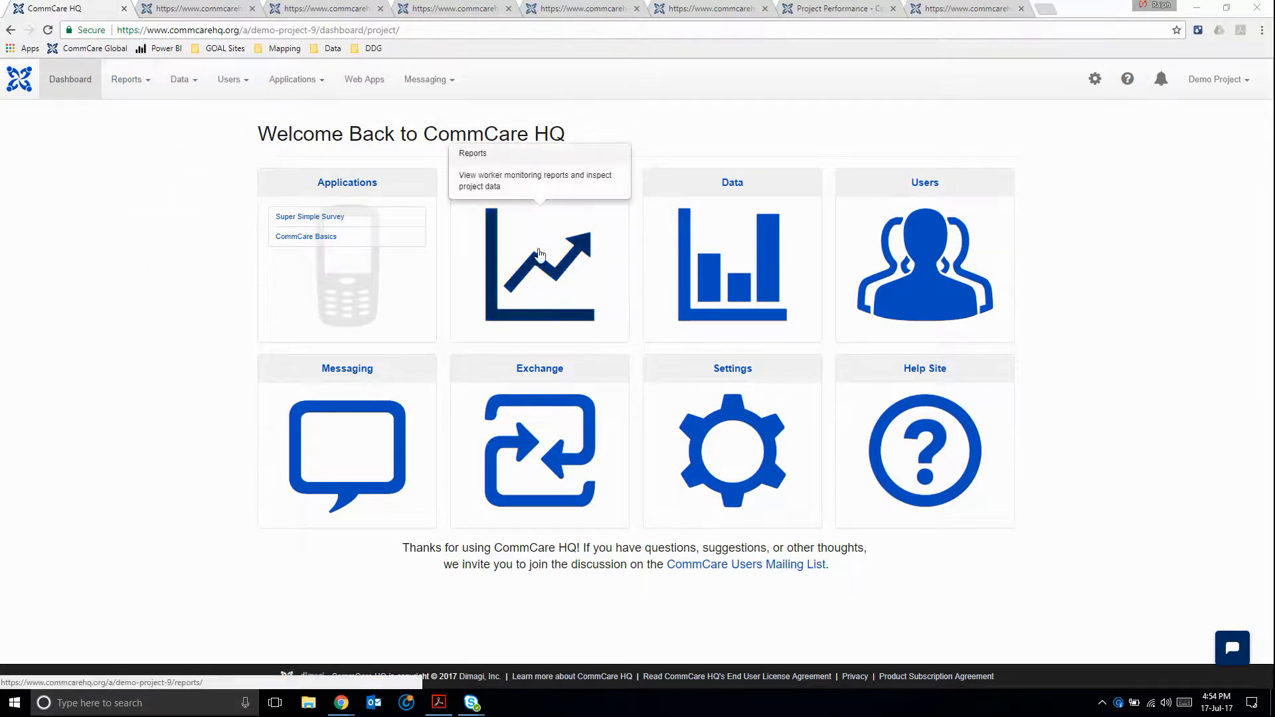
Open the Worker Activity report from the monitoring reports
click(128, 79)
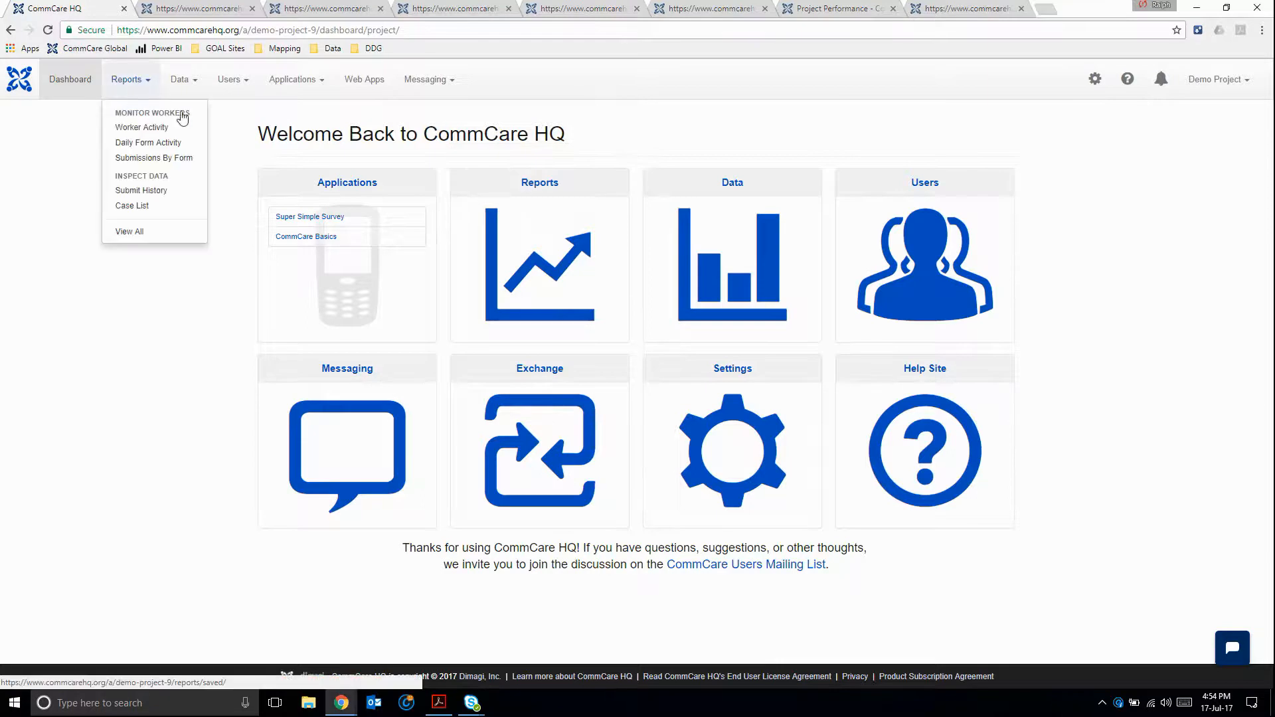
click(162, 128)
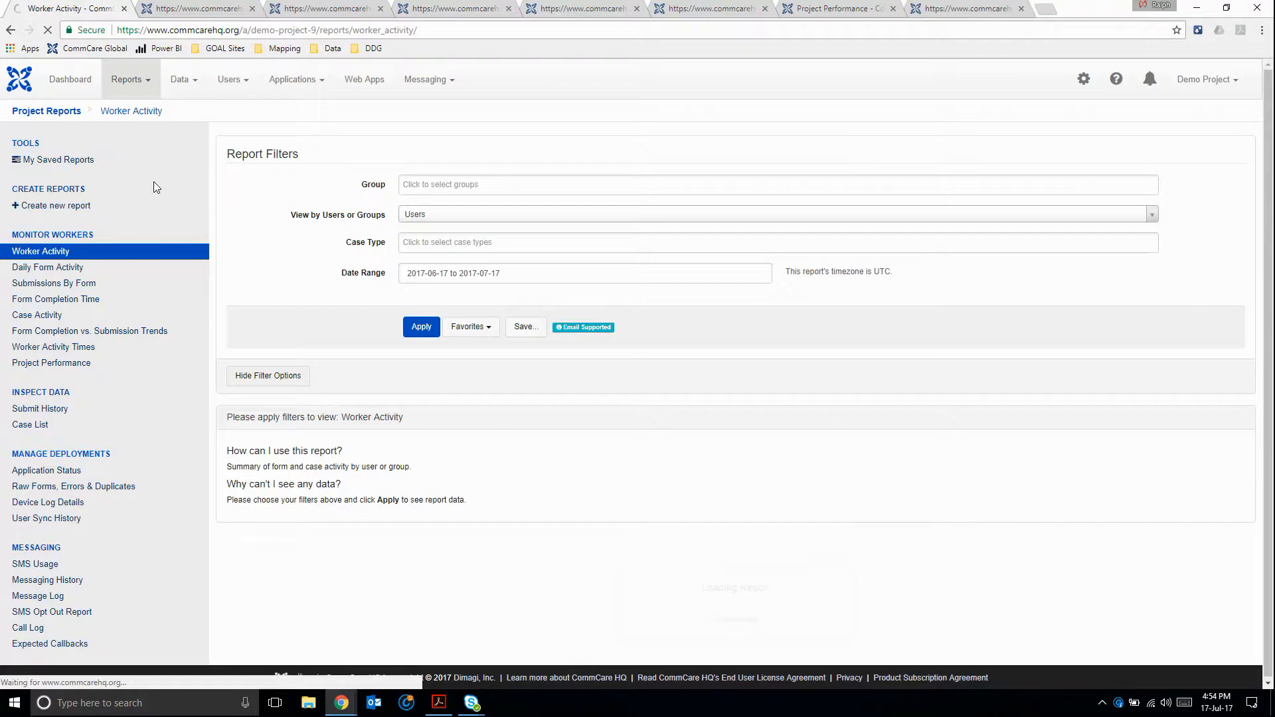
mouse_move(111, 267)
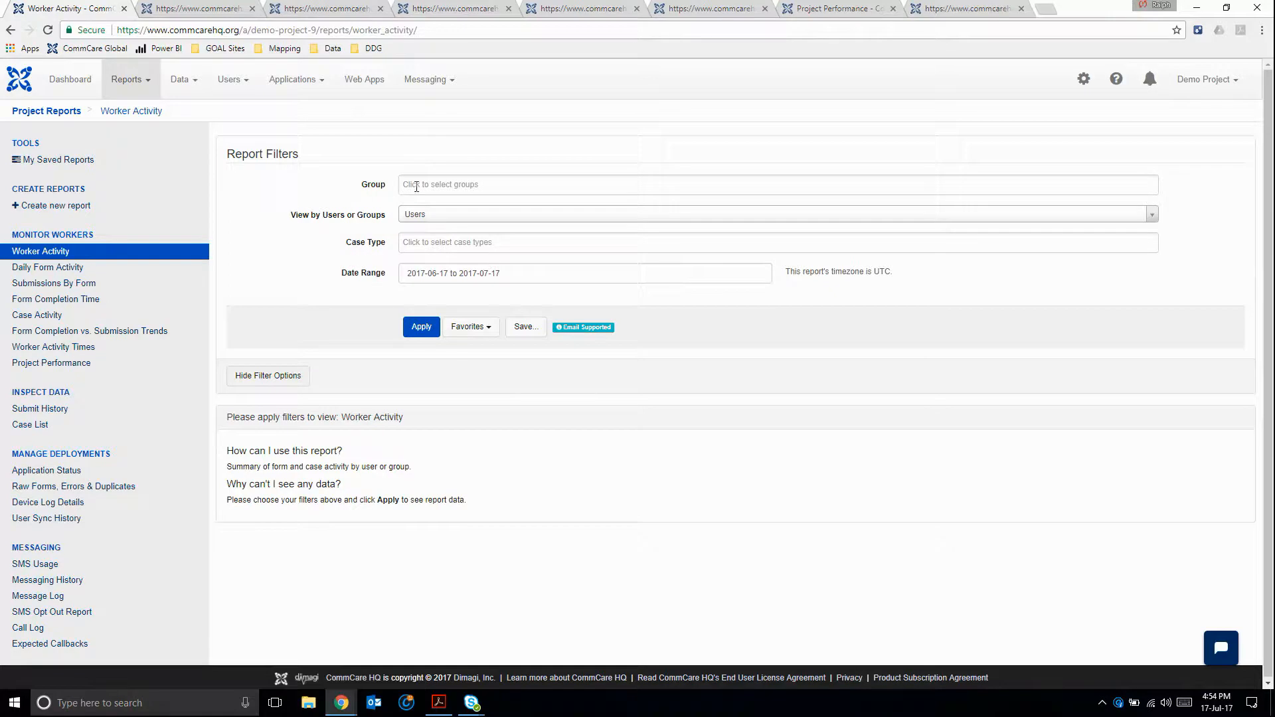
Run the Worker Activity report viewed by Users, with no group selected and the date range set to Last 30 Days
click(458, 184)
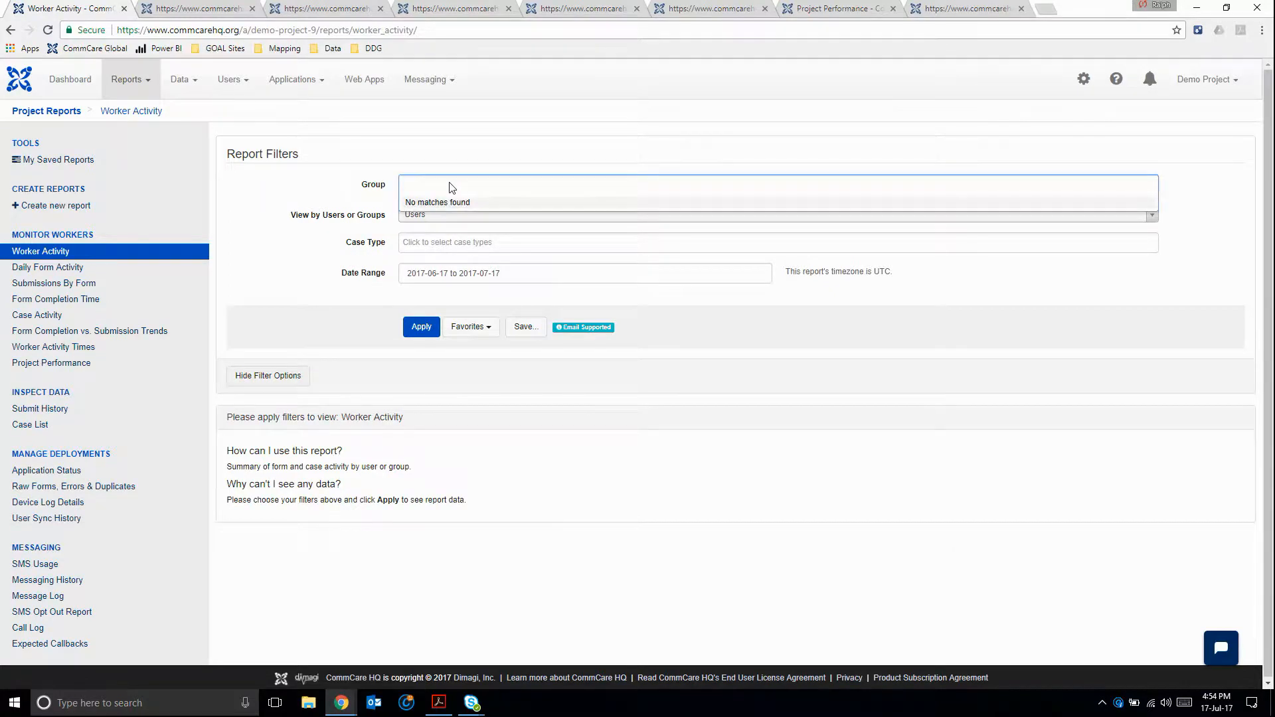
click(353, 186)
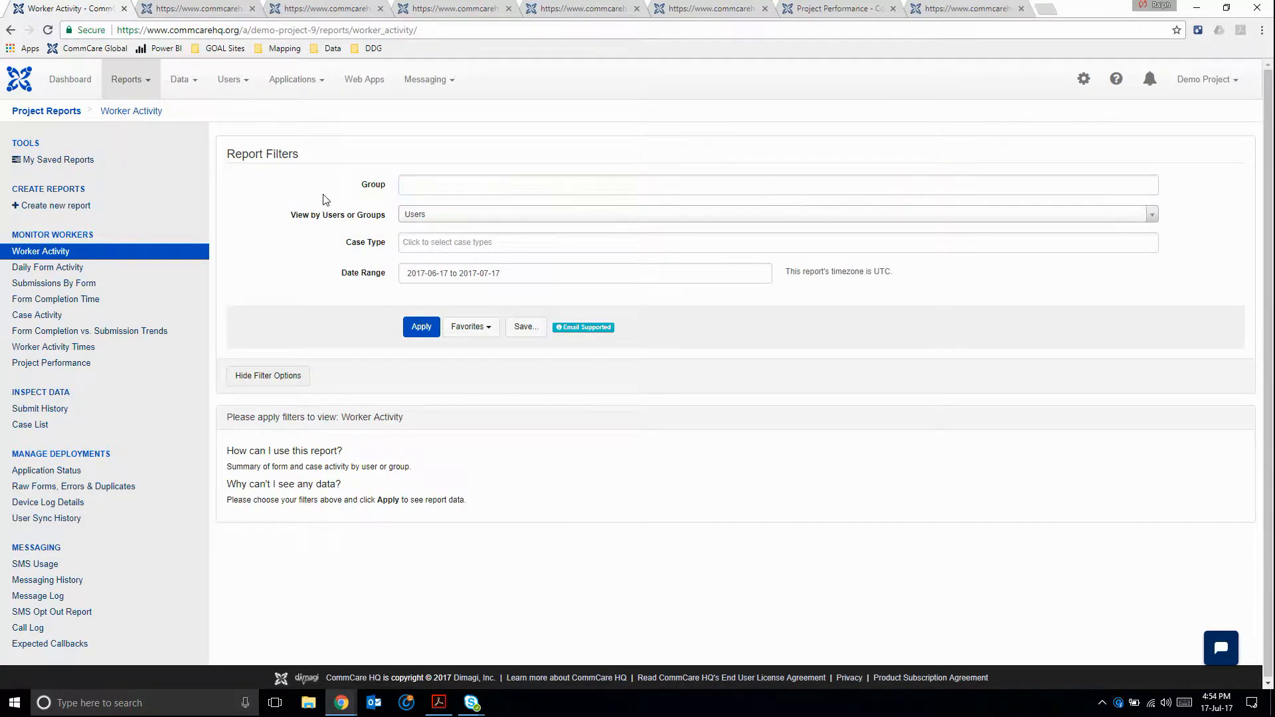
click(436, 218)
click(436, 217)
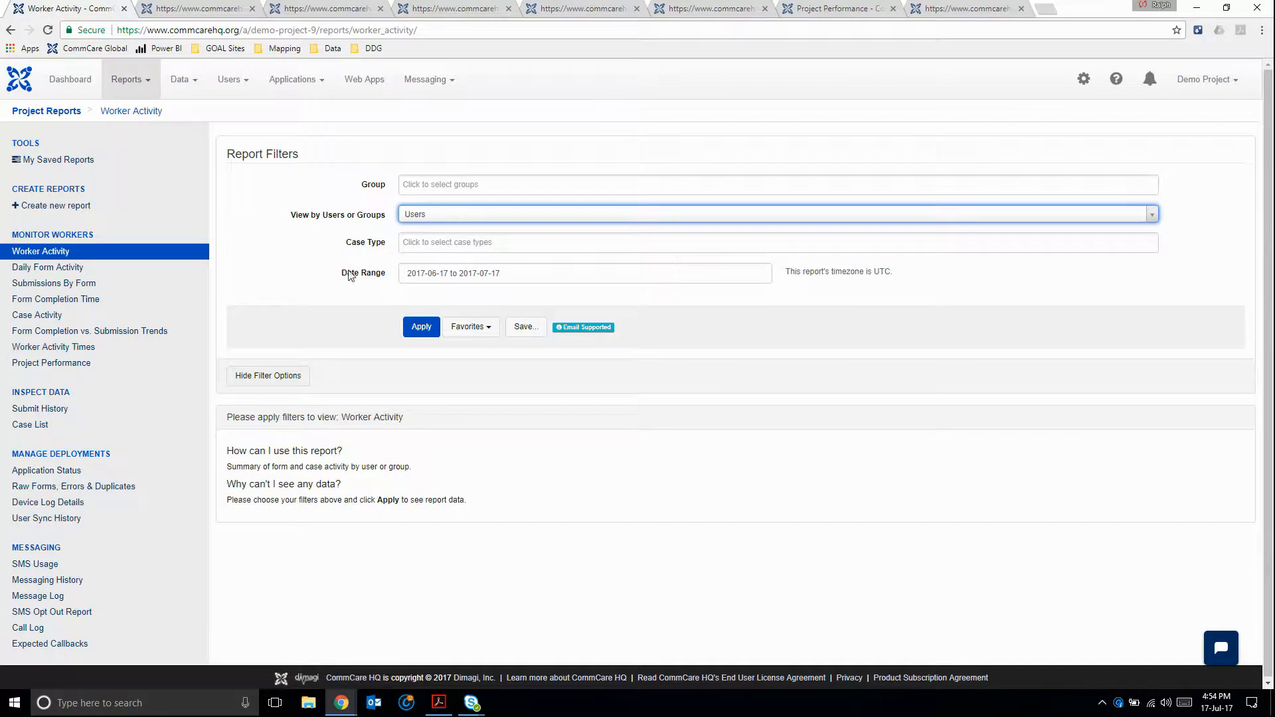
click(430, 274)
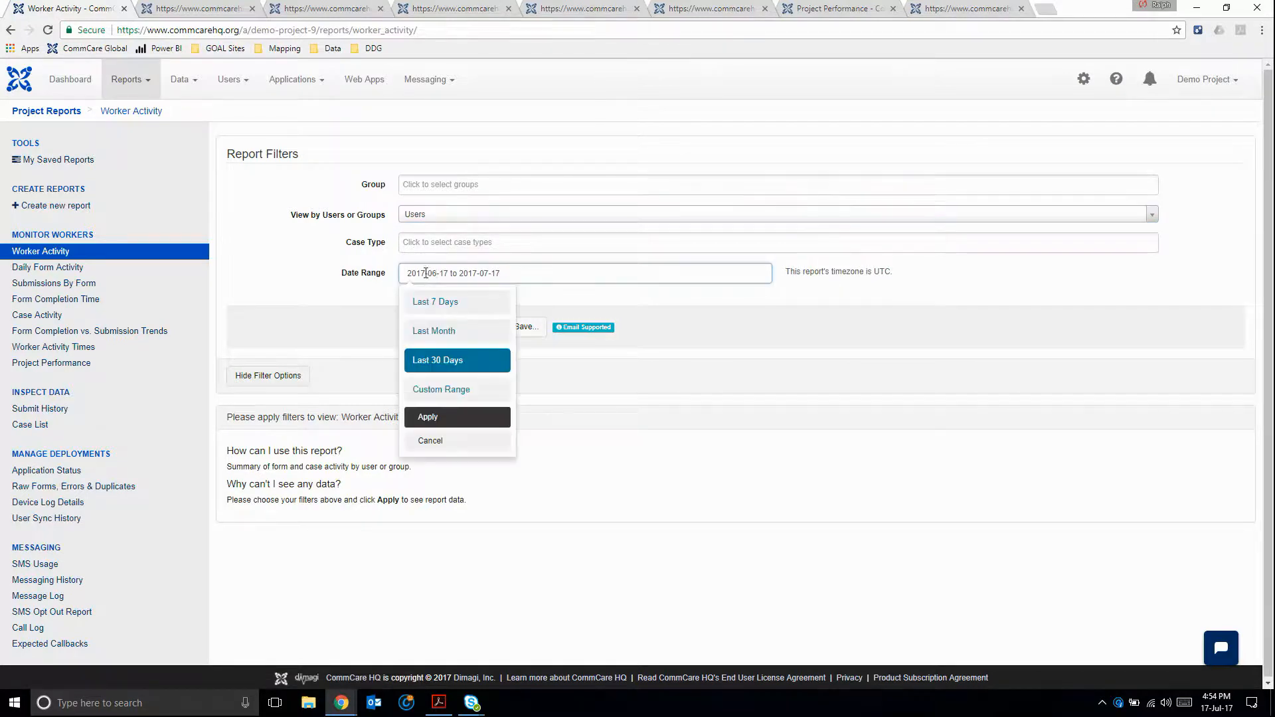
click(447, 360)
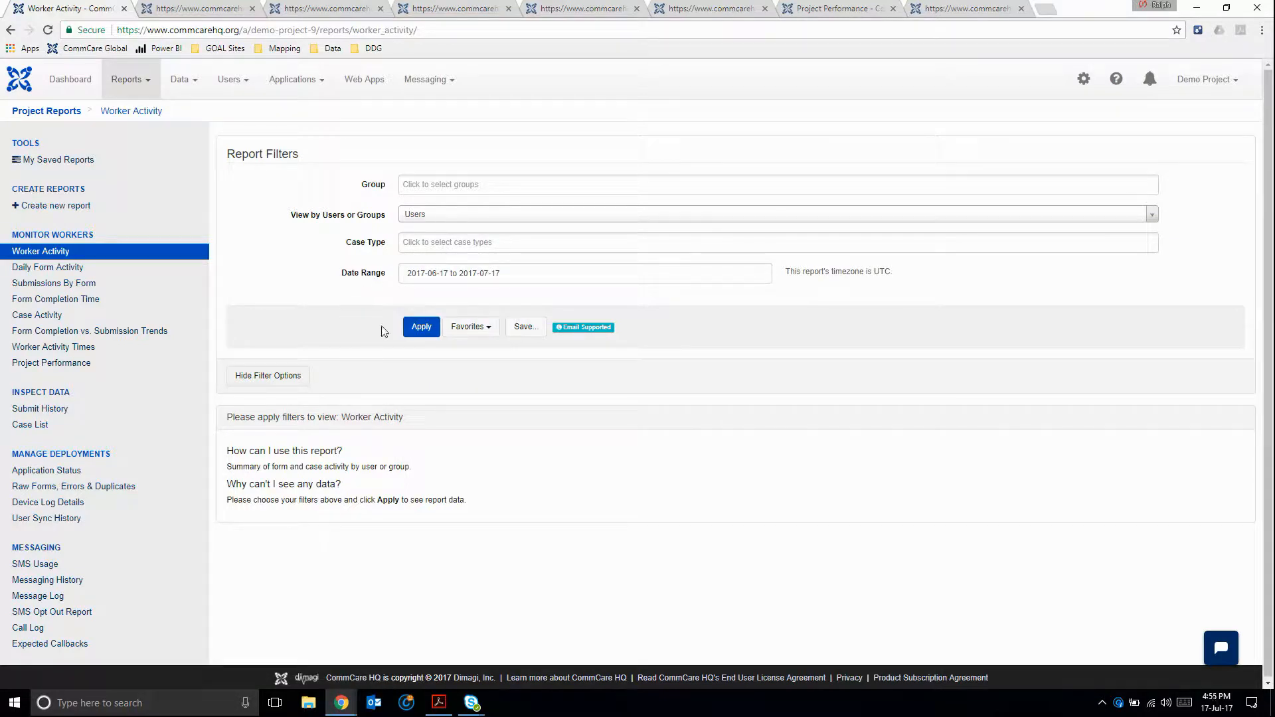
click(421, 329)
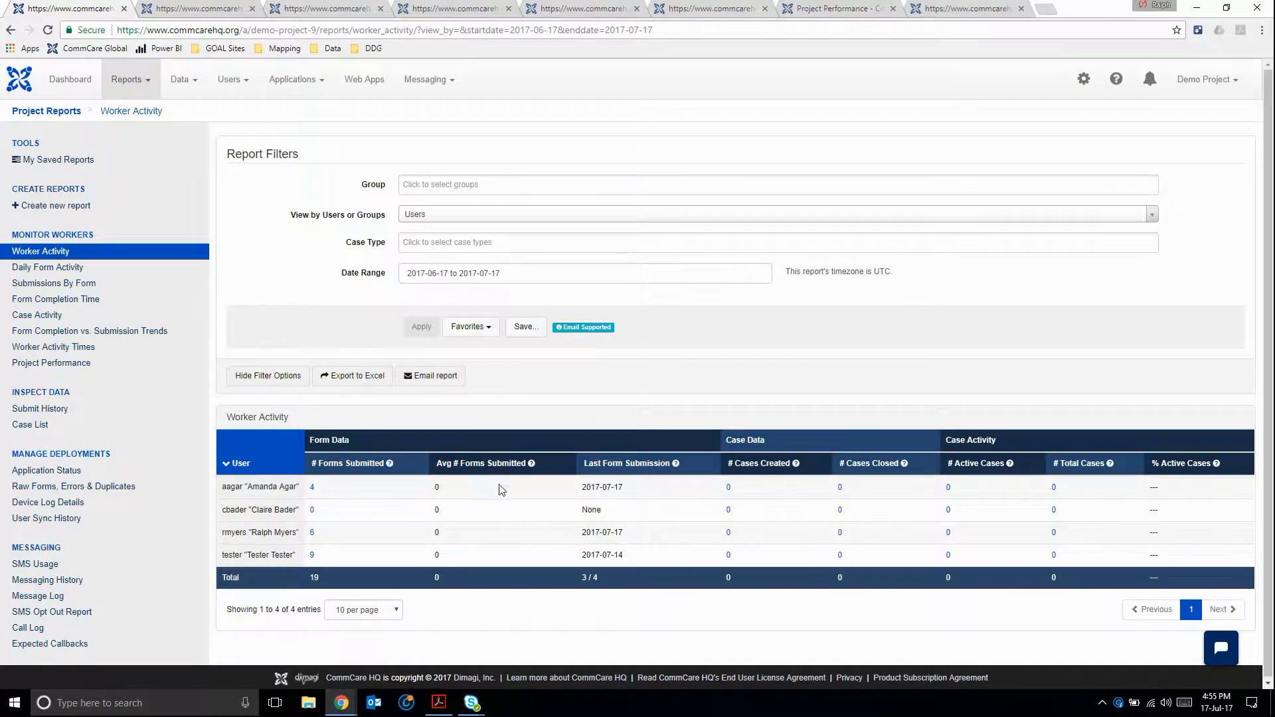
Check the explanation of the average forms submitted column, and rerun the Worker Activity report for the Last 7 Days
mouse_move(534, 468)
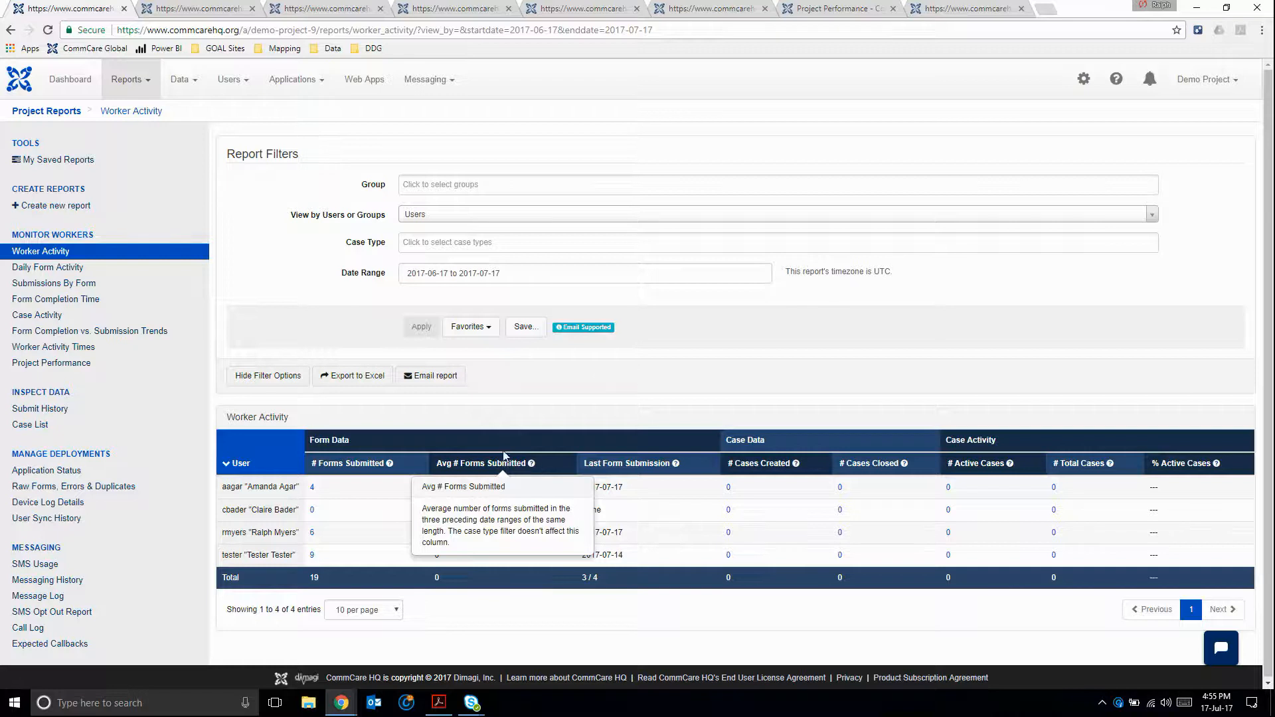
click(420, 271)
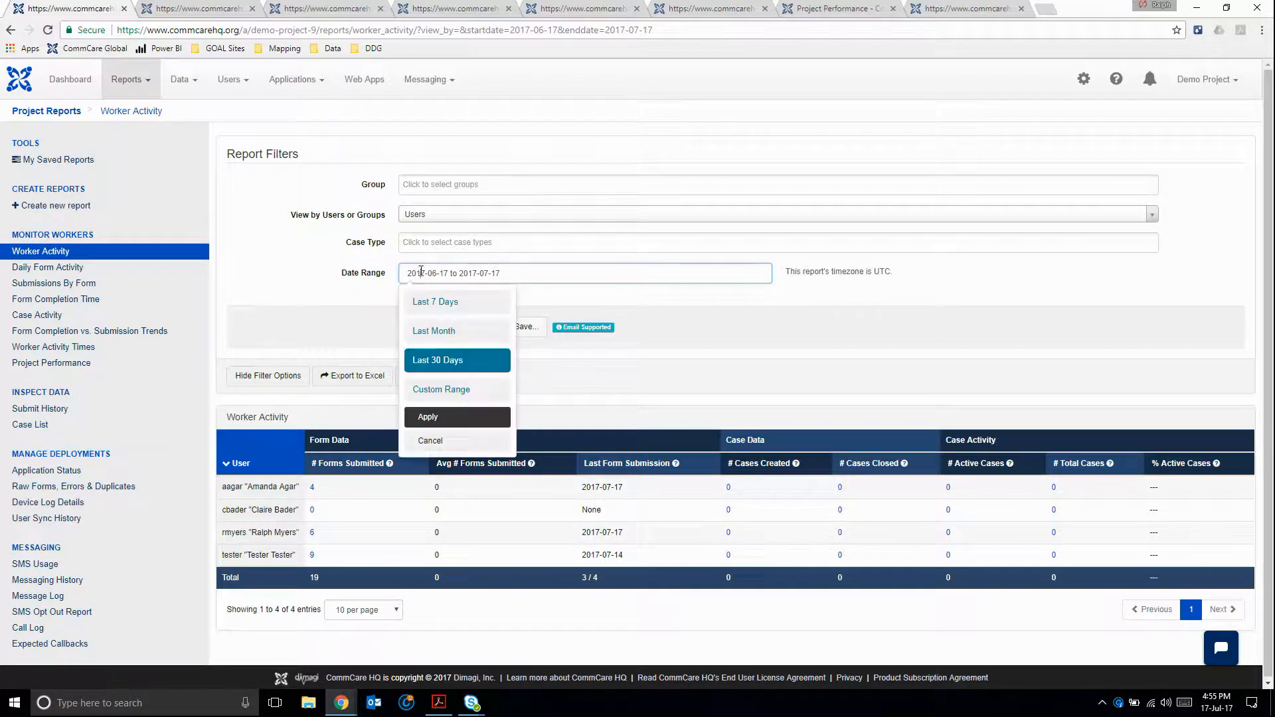
click(442, 303)
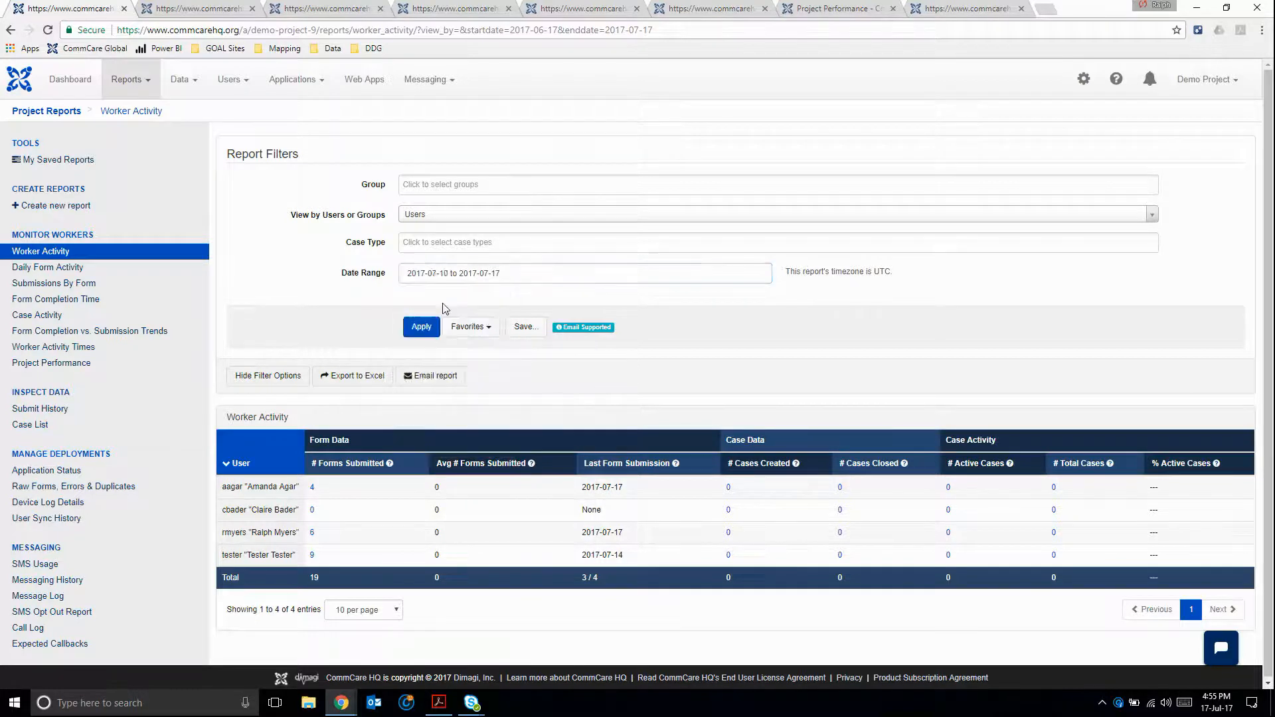
click(421, 326)
Rerun the Worker Activity report for a custom date range from 2017-07-16 to 2017-07-17
click(509, 271)
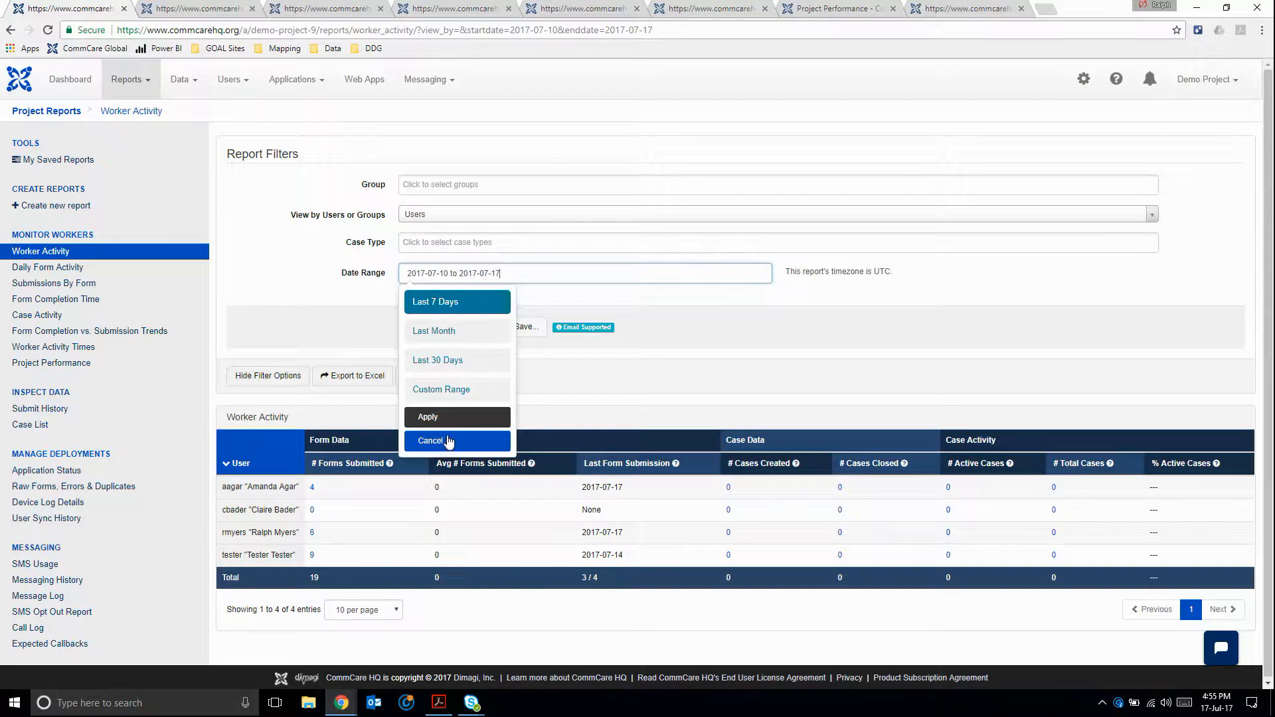
click(444, 390)
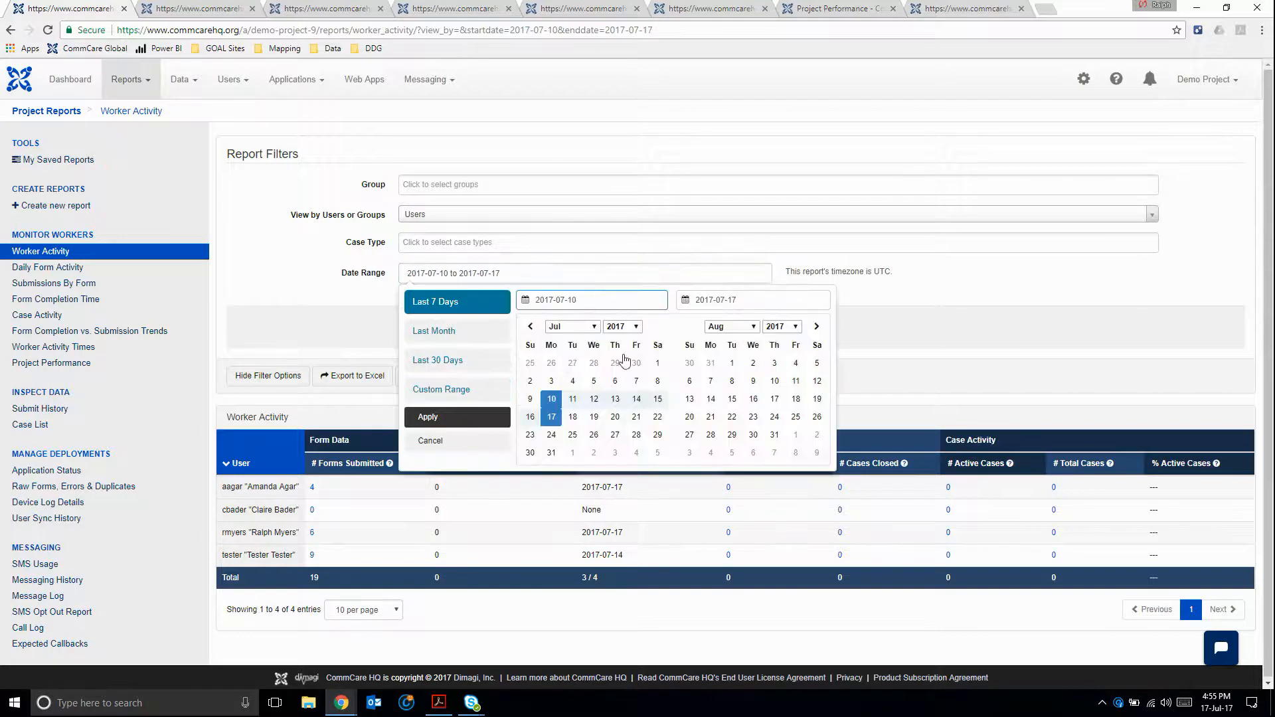
click(530, 417)
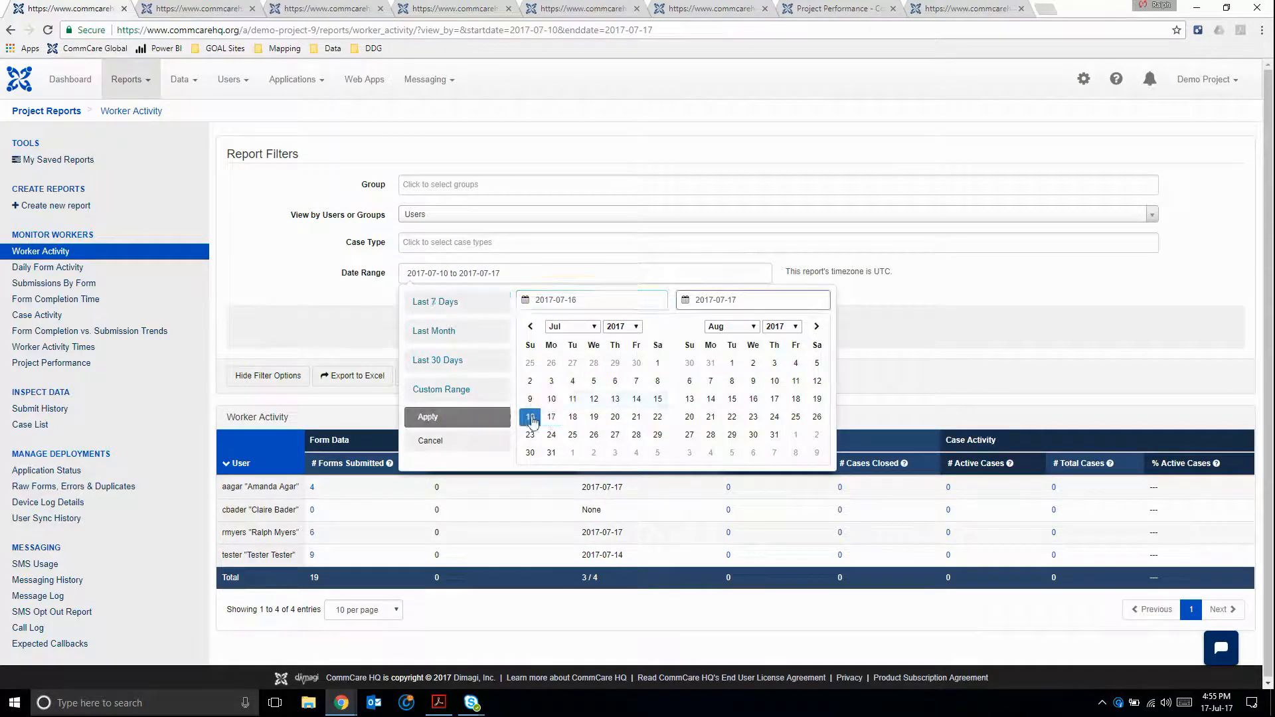
click(552, 418)
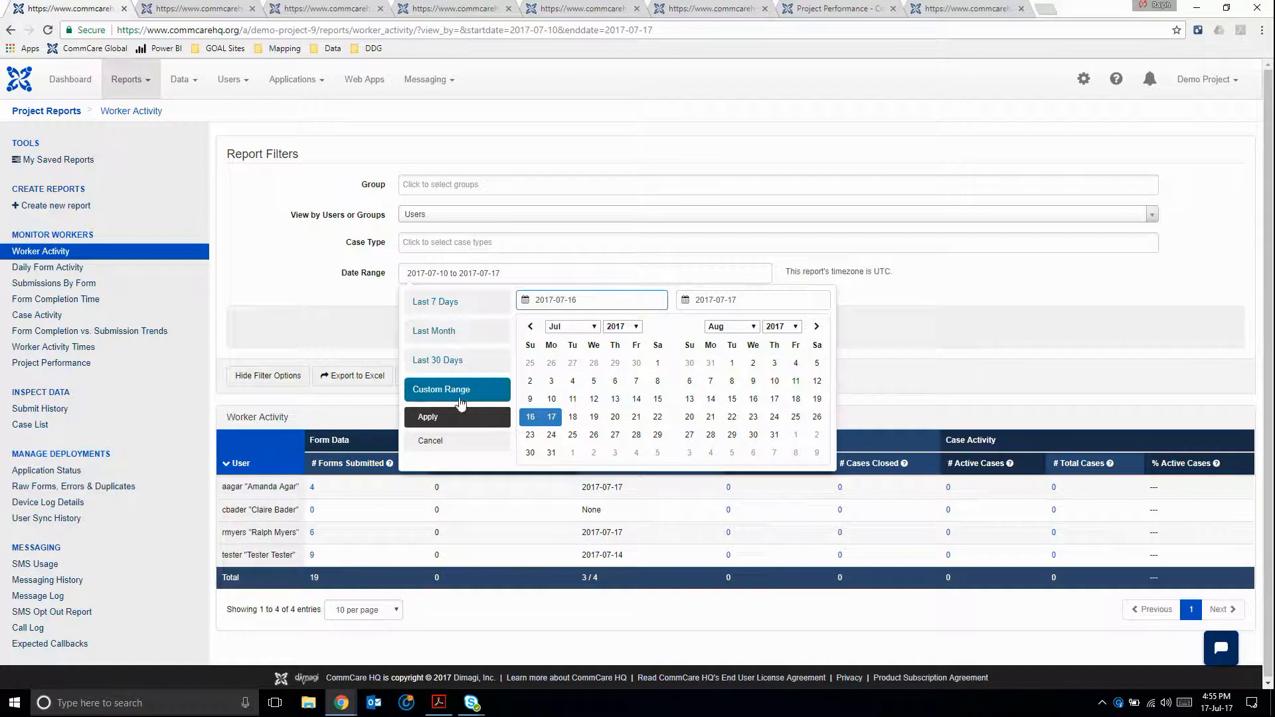
click(427, 416)
click(422, 327)
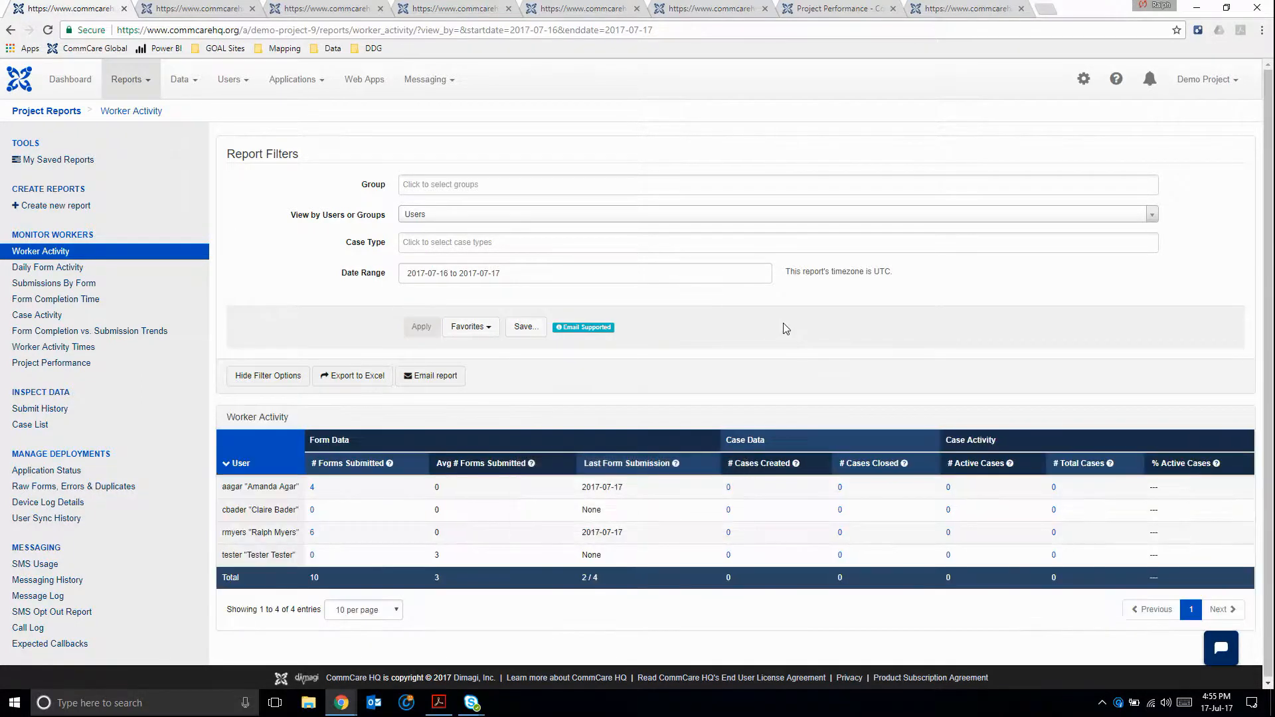
mouse_move(452, 469)
Rerun the Worker Activity report for the Last 30 Days and export it to Excel
click(469, 273)
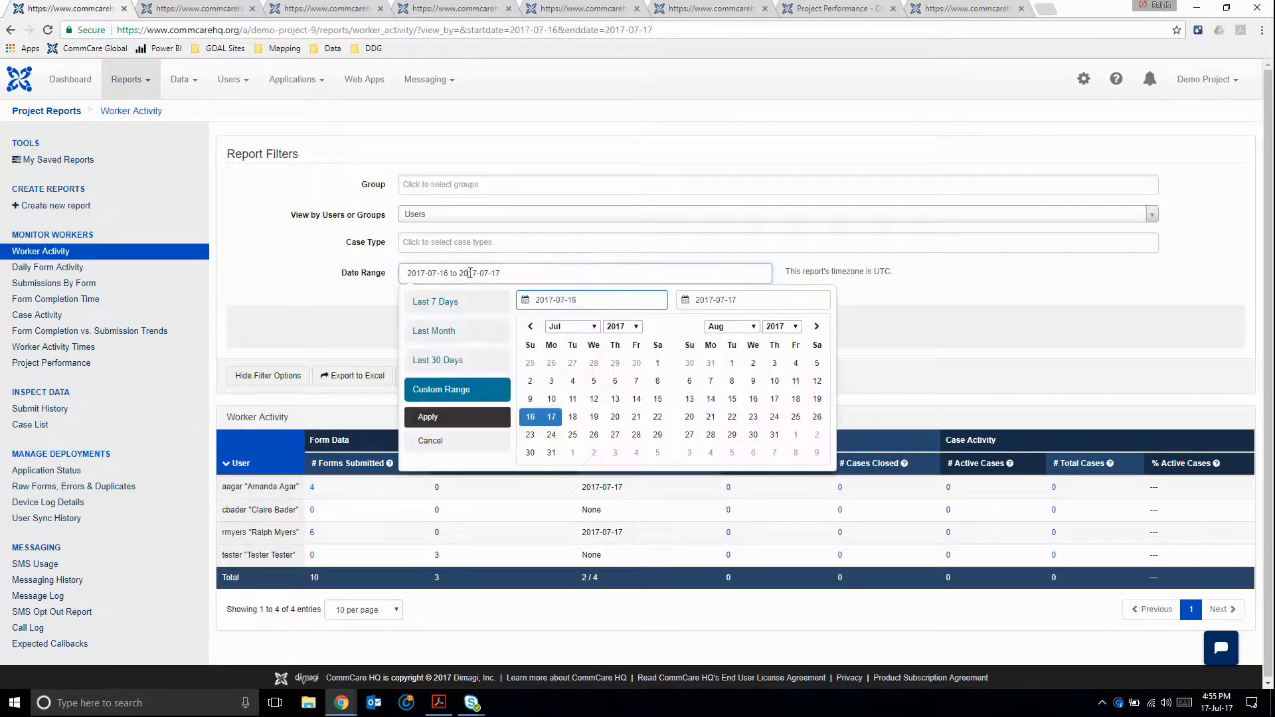
click(438, 360)
click(421, 327)
mouse_move(628, 469)
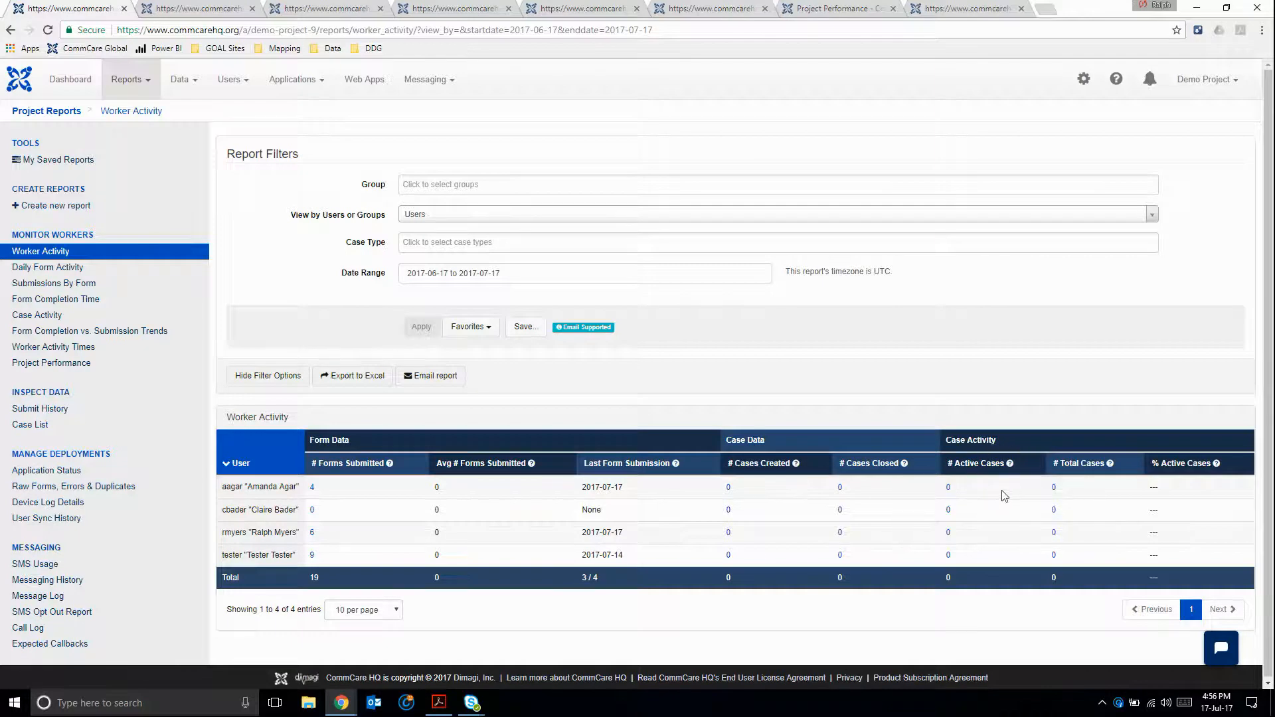
mouse_move(966, 468)
click(348, 379)
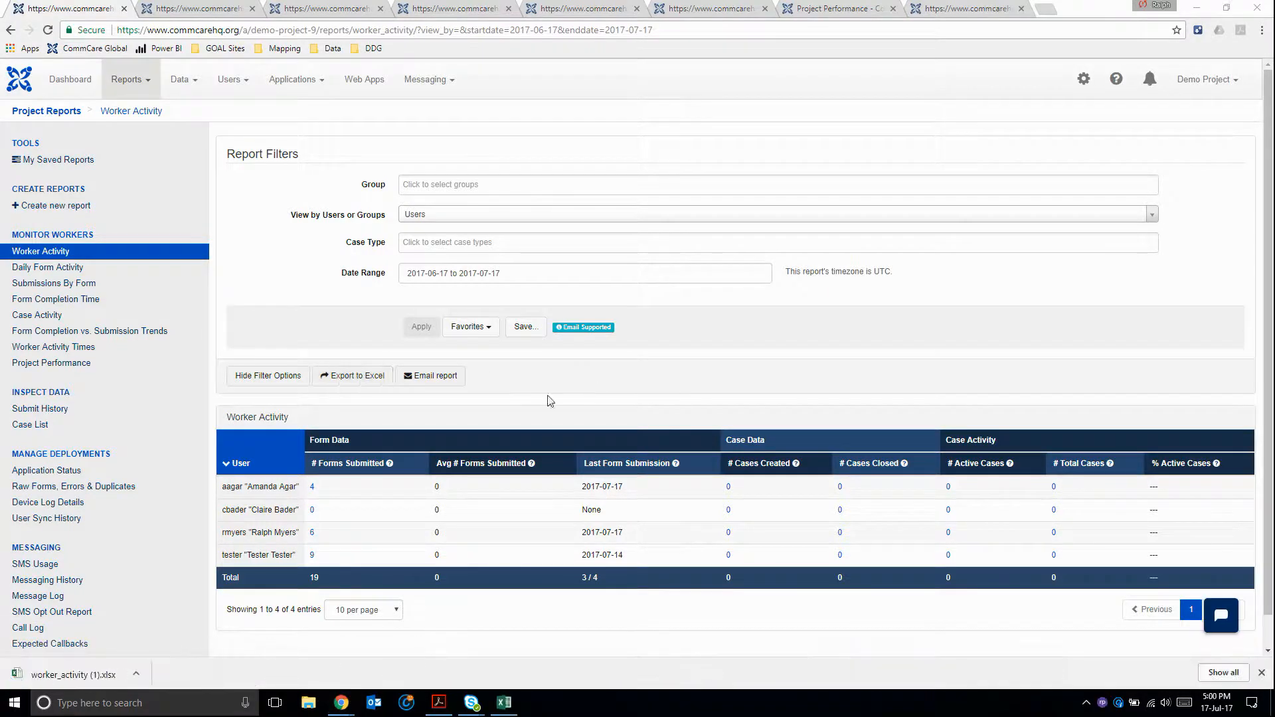
Email the Worker Activity report to yourself and the listed additional recipient, with the subject Worker Activity
click(432, 376)
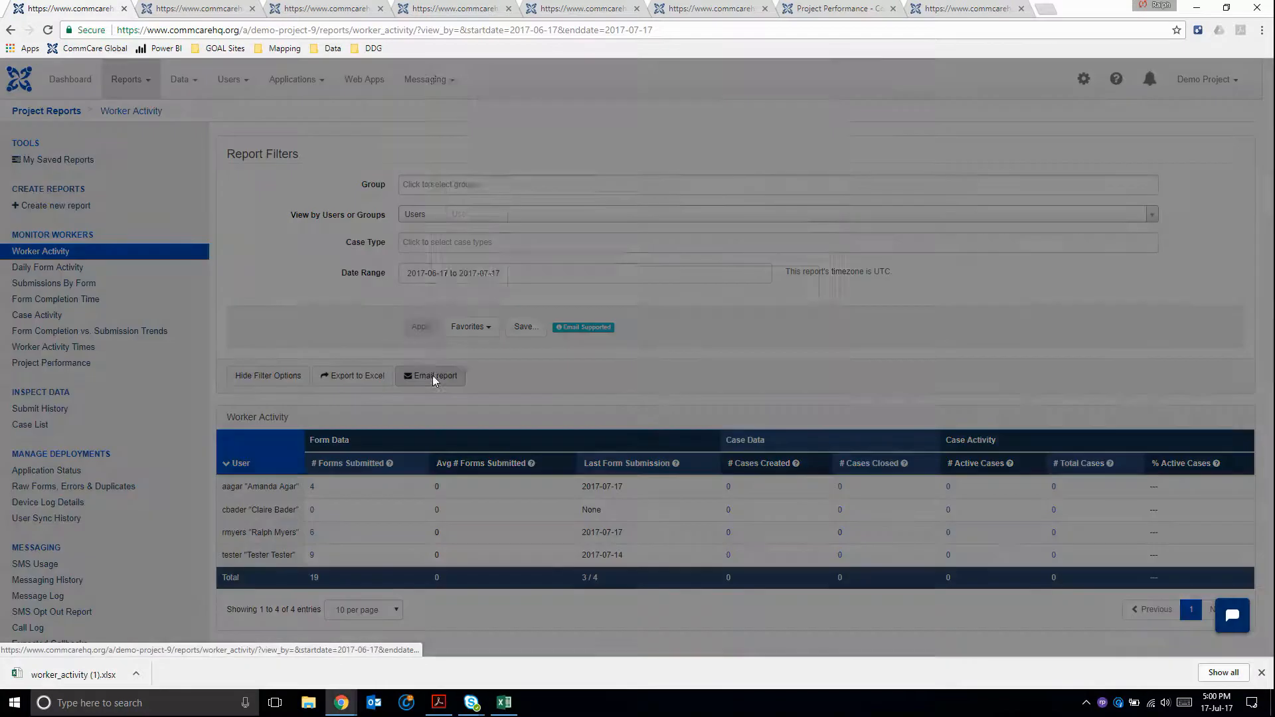
drag(576, 201, 443, 214)
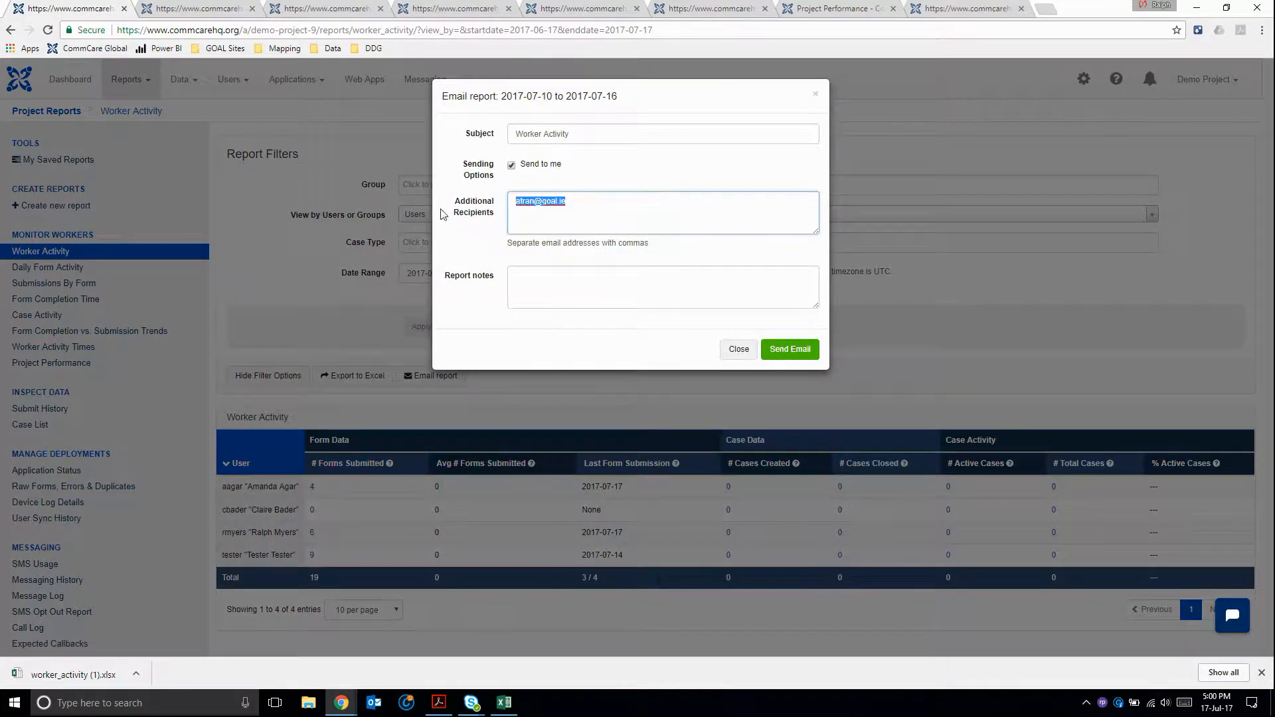
click(593, 205)
click(521, 273)
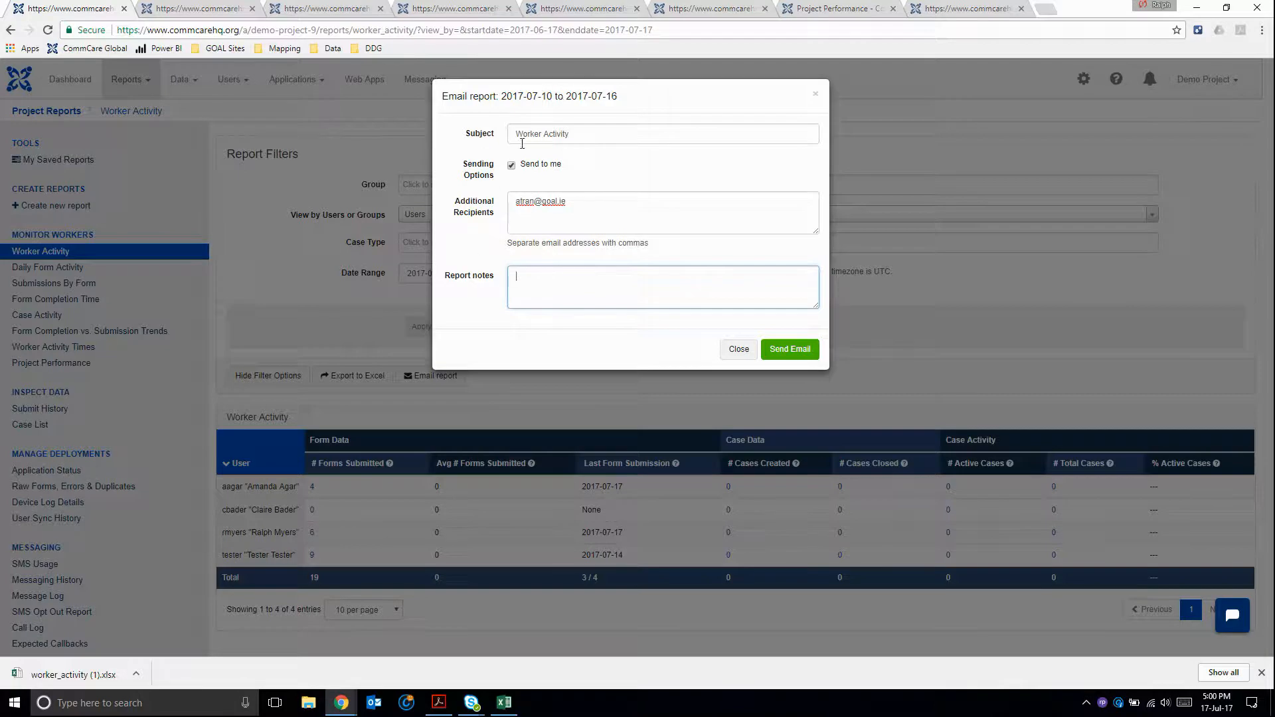
drag(502, 96, 591, 97)
click(781, 346)
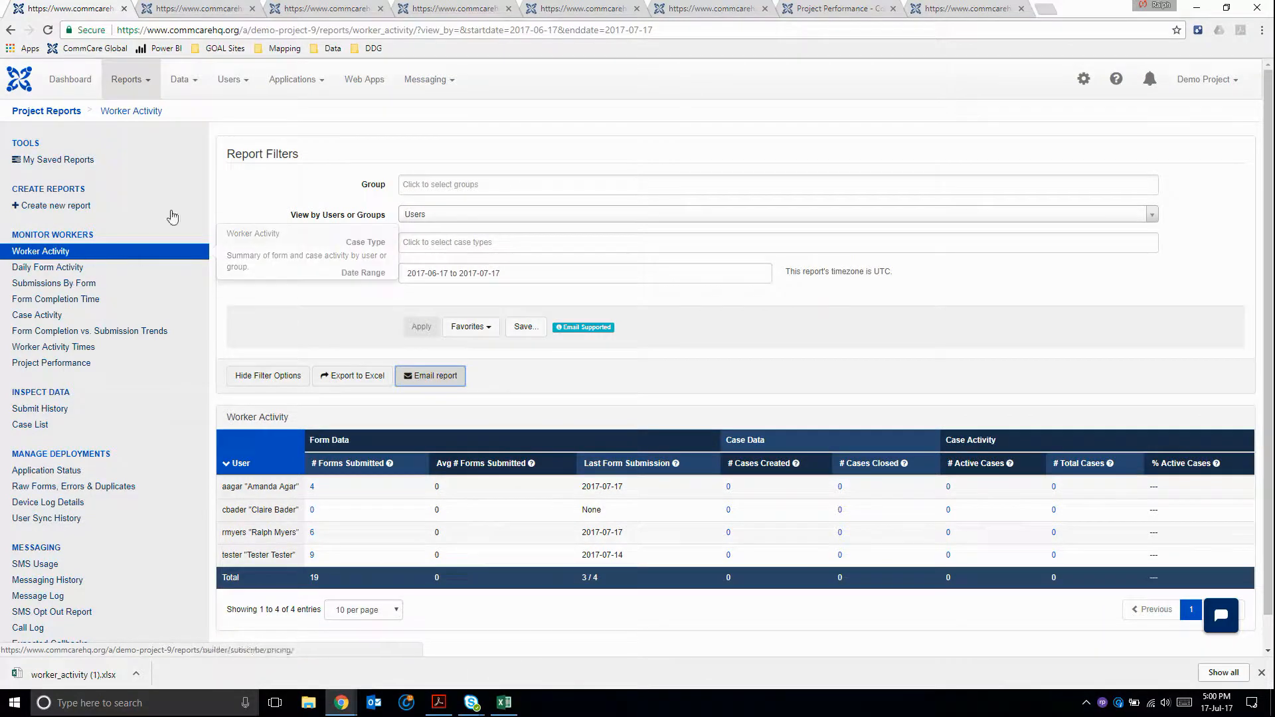
Switch to the already opened Daily Form Activity report and run it for the Last 7 Days
click(174, 10)
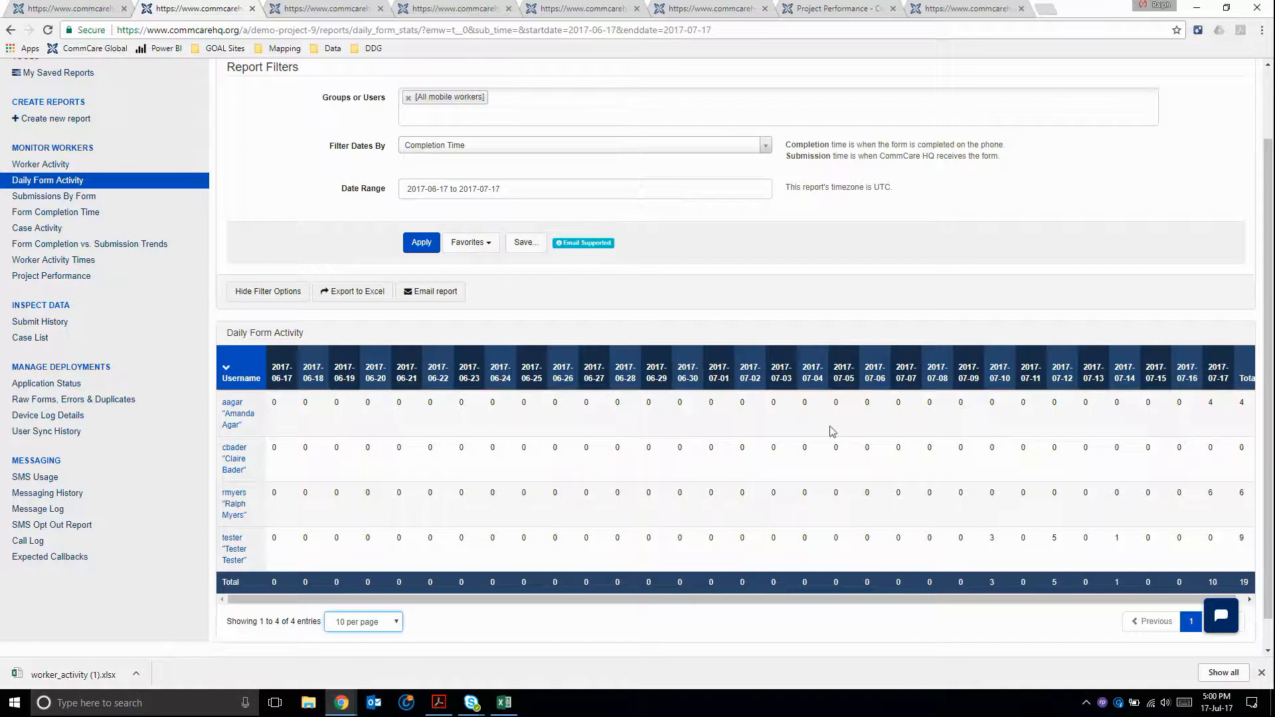
click(451, 191)
click(439, 219)
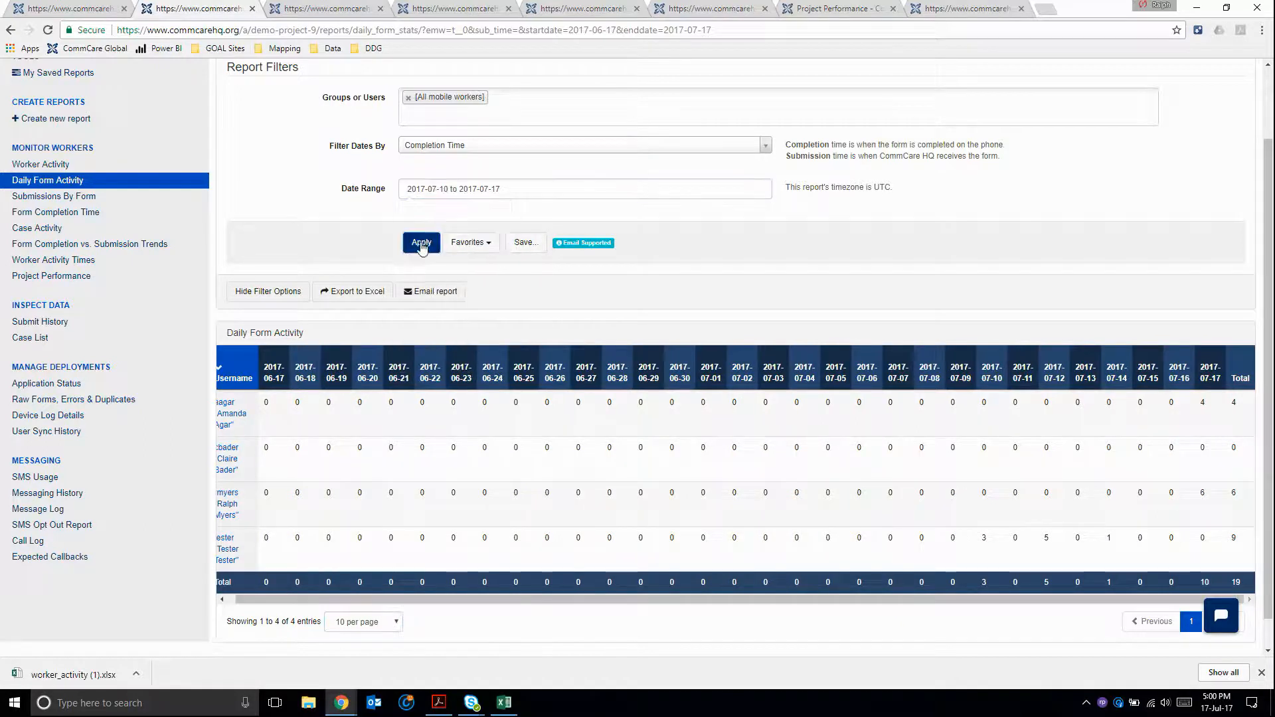
click(421, 242)
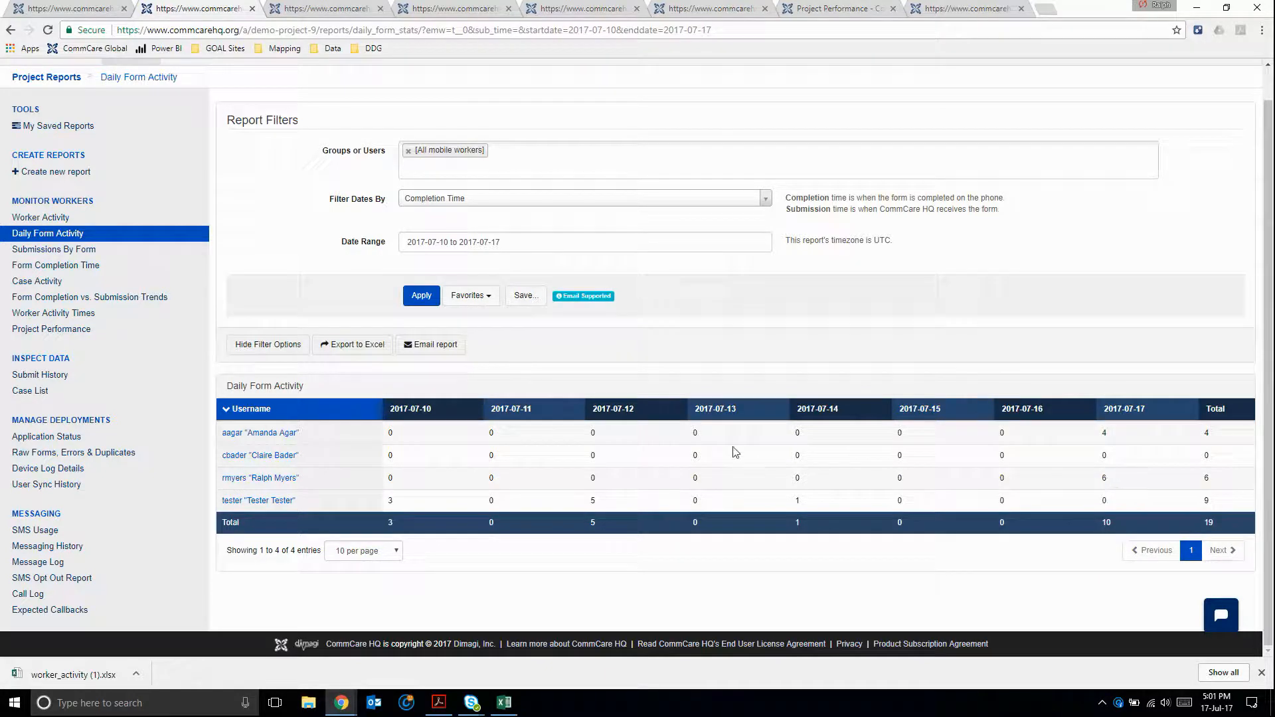
mouse_move(589, 296)
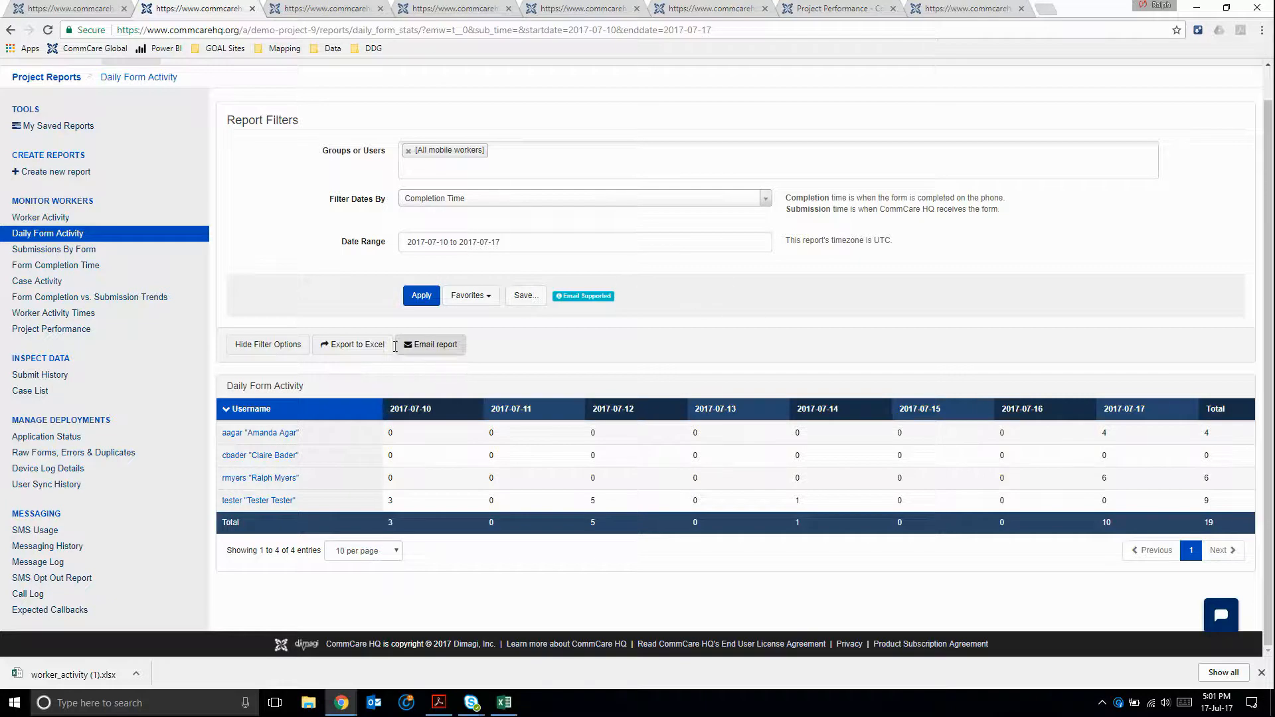
Rerun Daily Form Activity for only the mobile worker in the table's third row, with dates filtered by Submission Time
scroll(750, 332, up, 1)
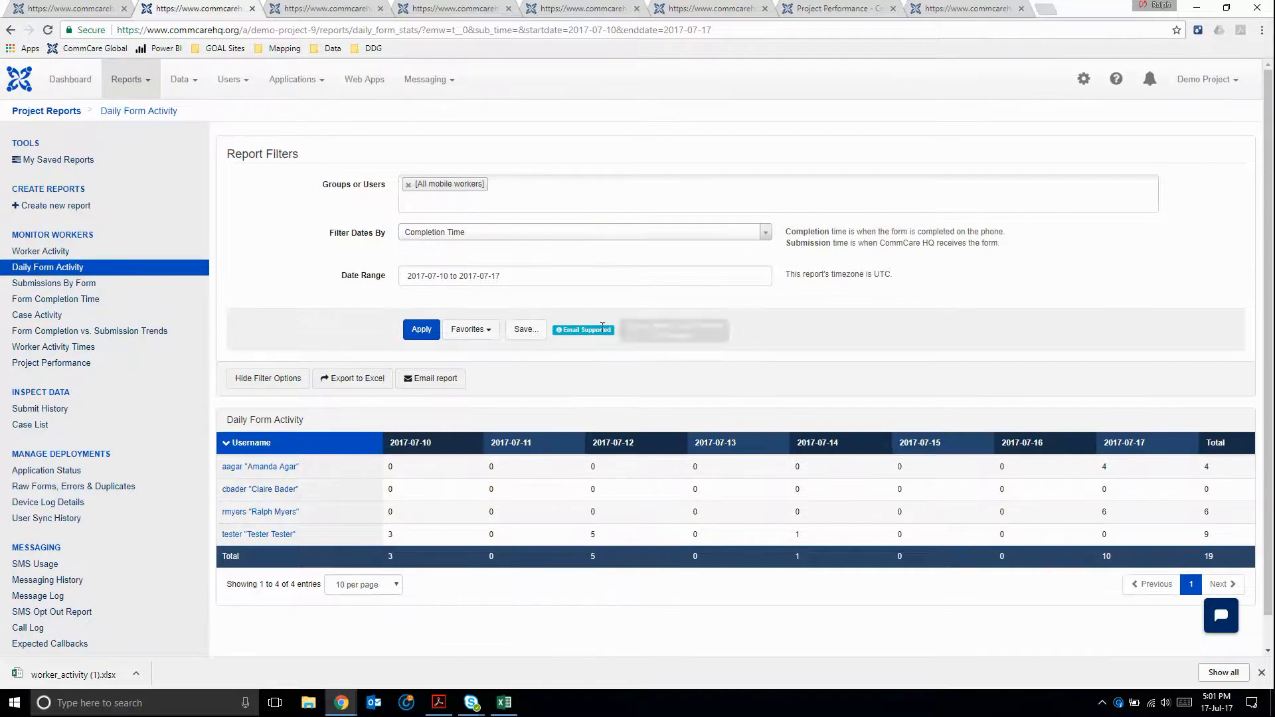
click(408, 186)
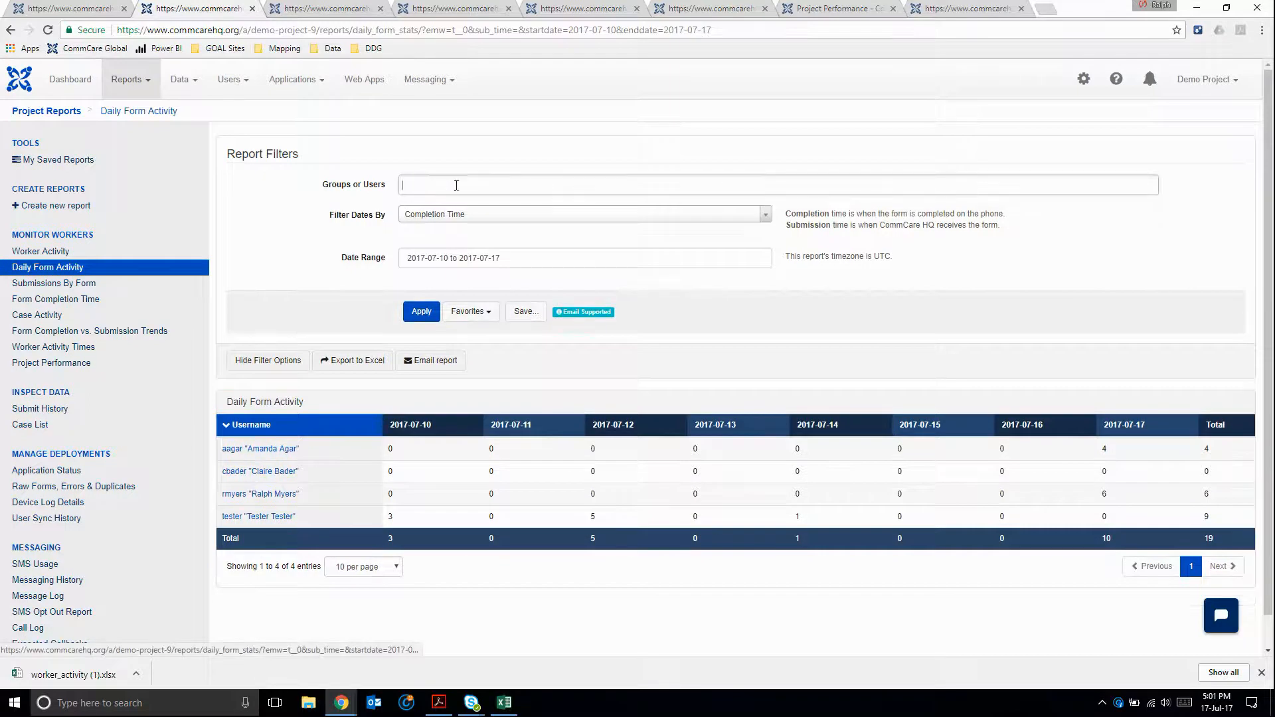
text(rmy)
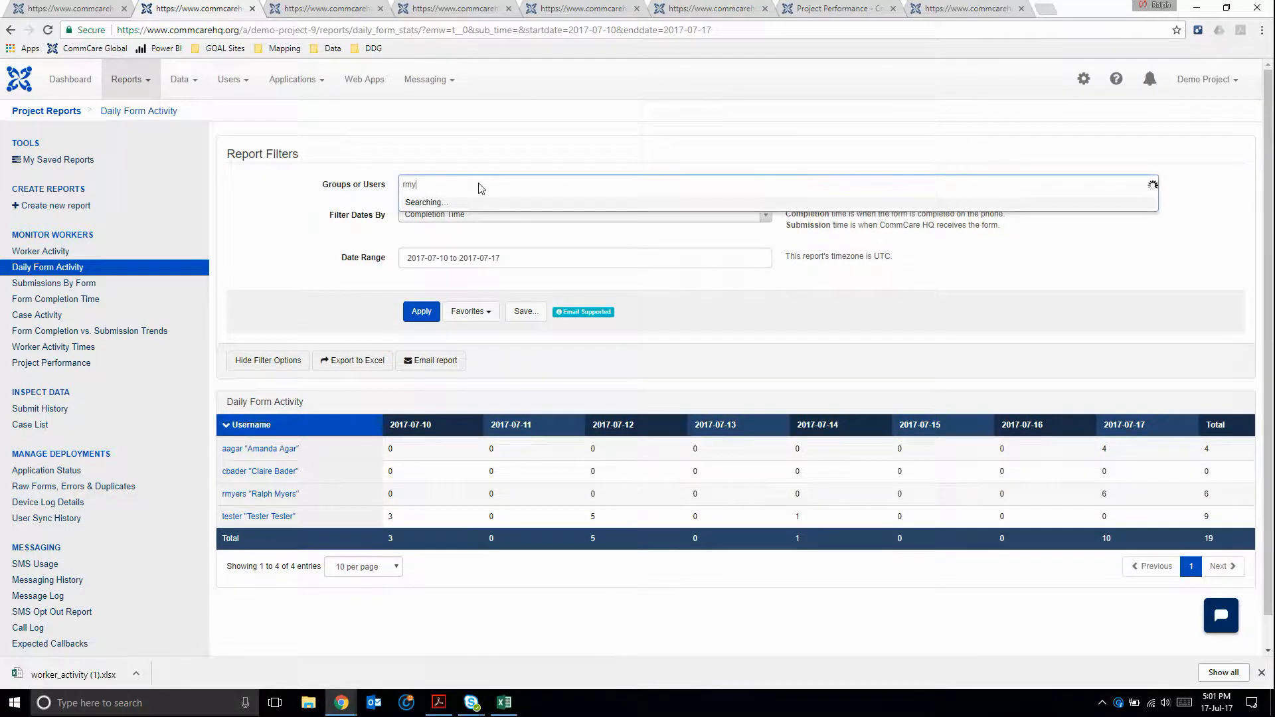
key(Tab)
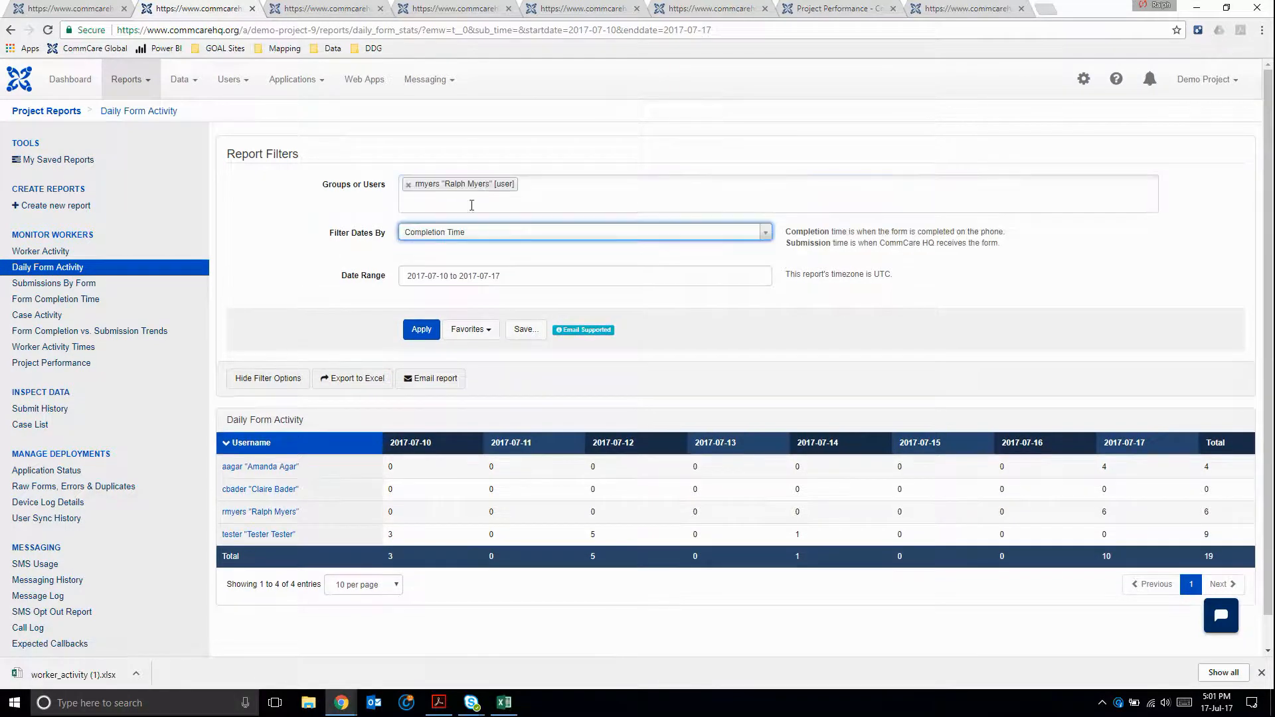
click(439, 234)
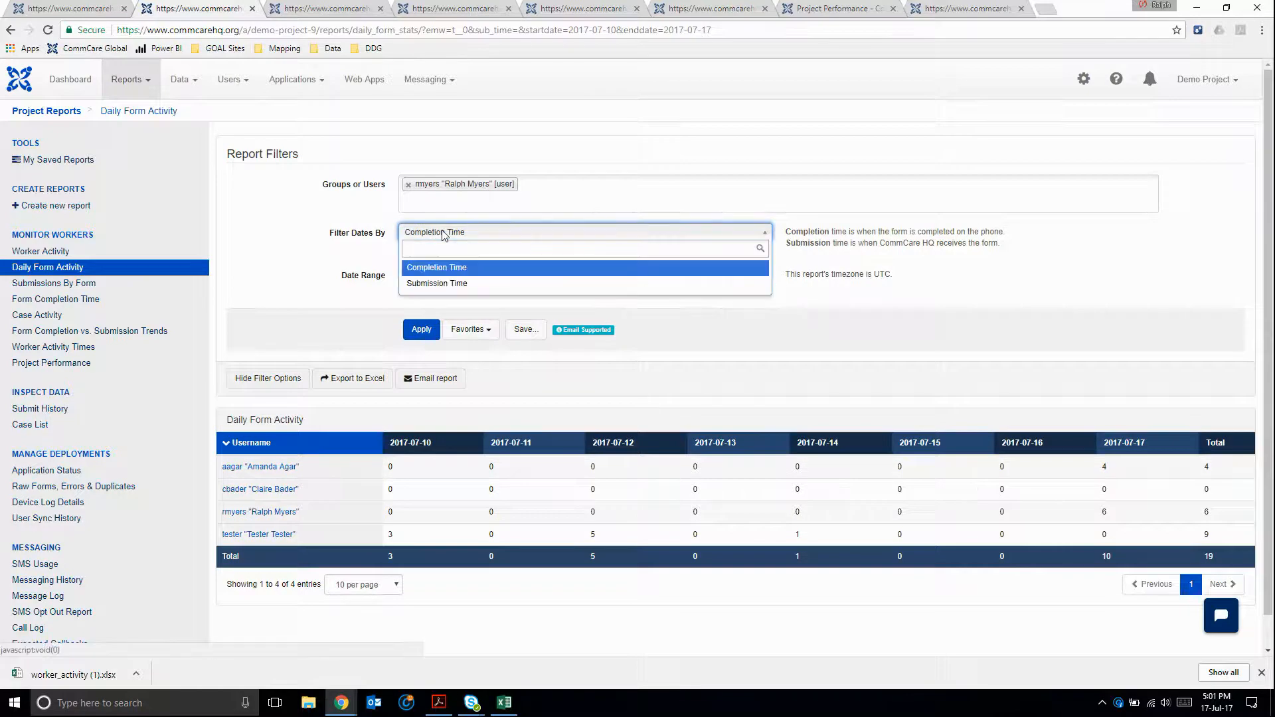
click(476, 286)
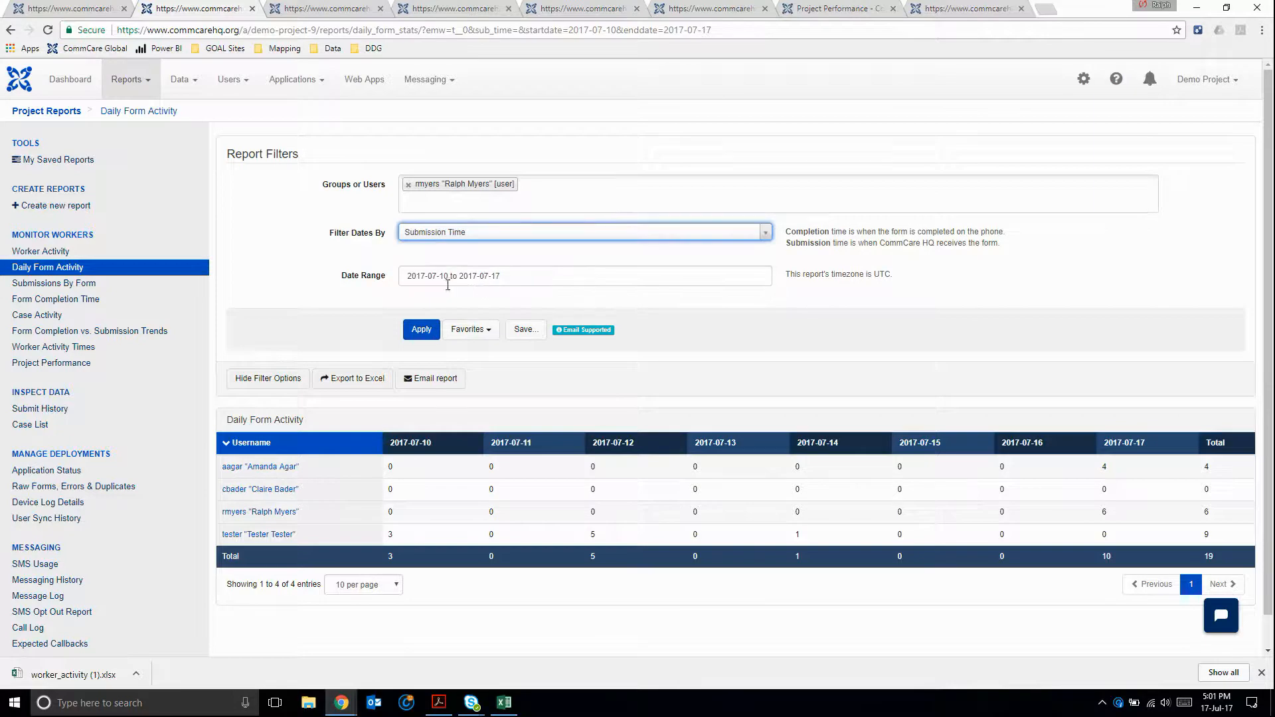
click(421, 330)
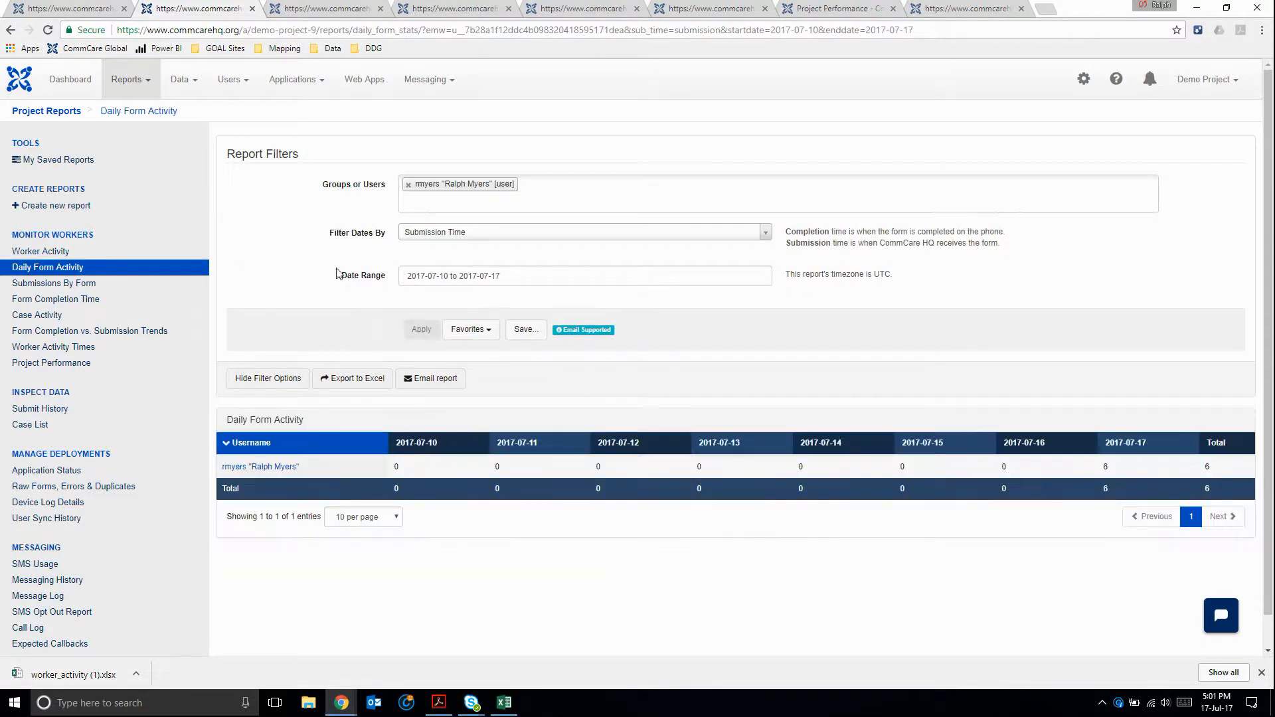
Switch to the opened Submissions By Form report and filter forms to CommCare Basics, Health Facility, Initial Assessment, keeping dates filtered by Completion Time
click(303, 9)
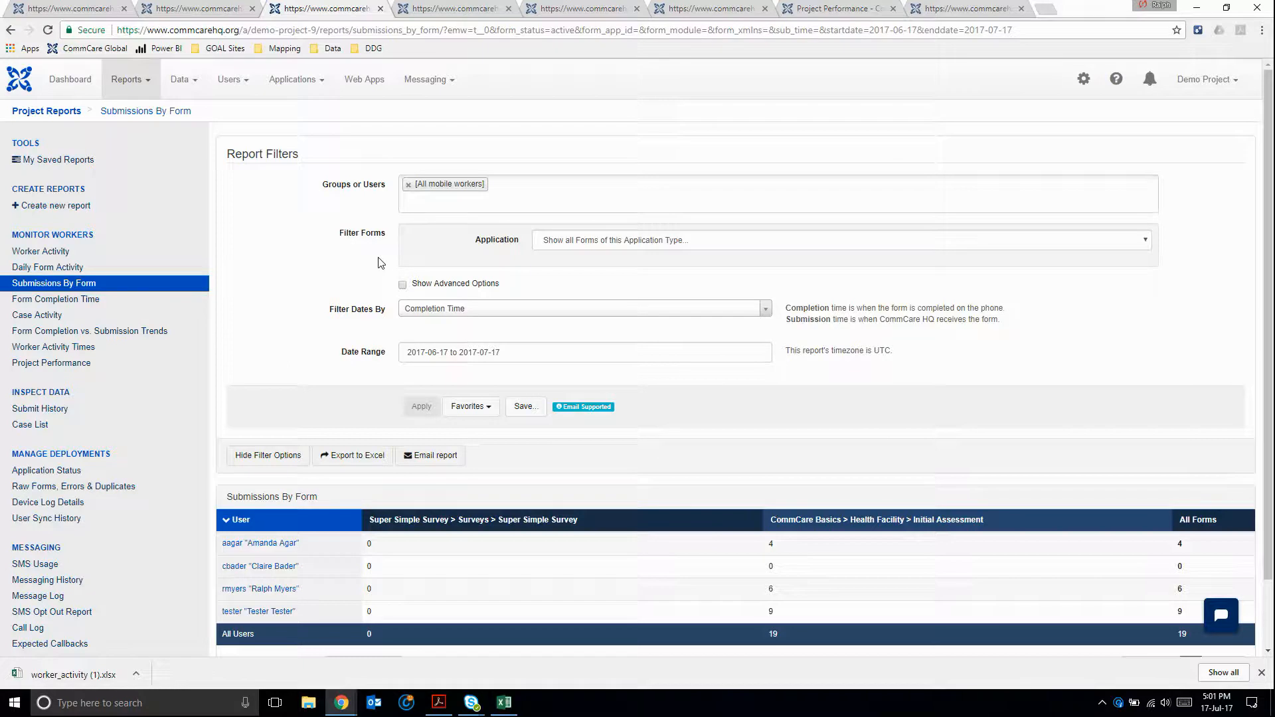
click(625, 243)
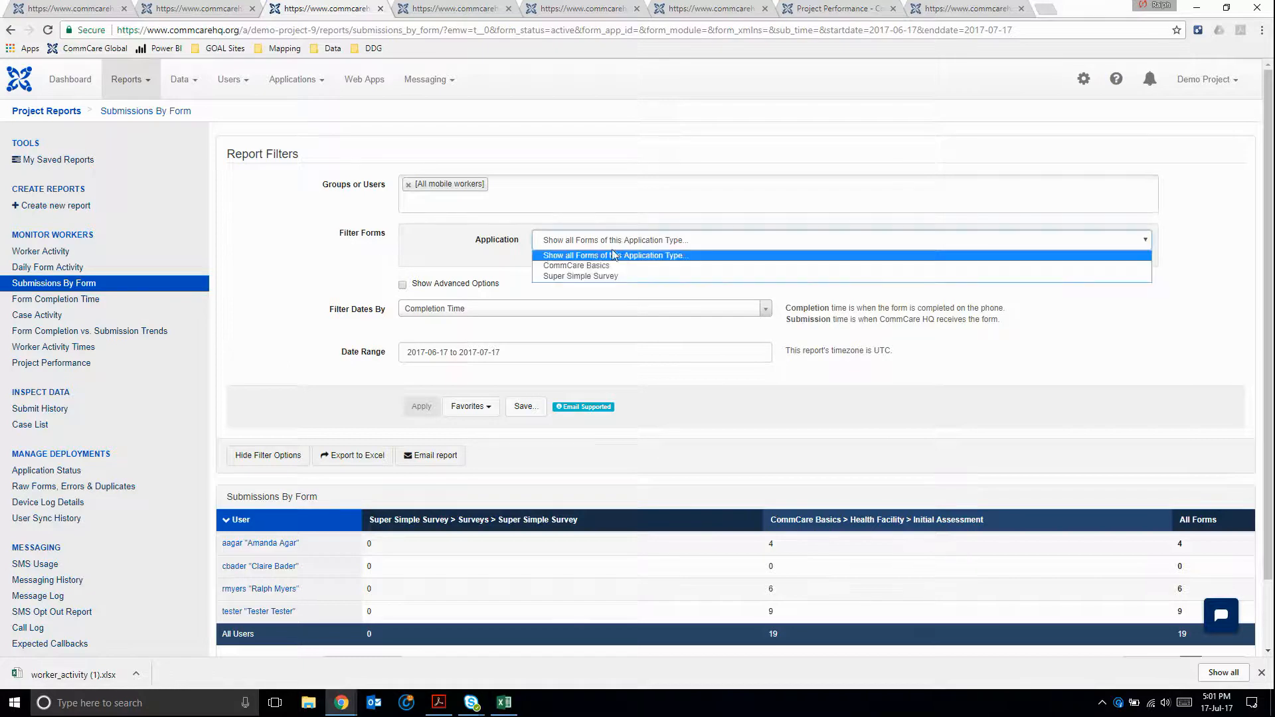
click(596, 266)
click(588, 272)
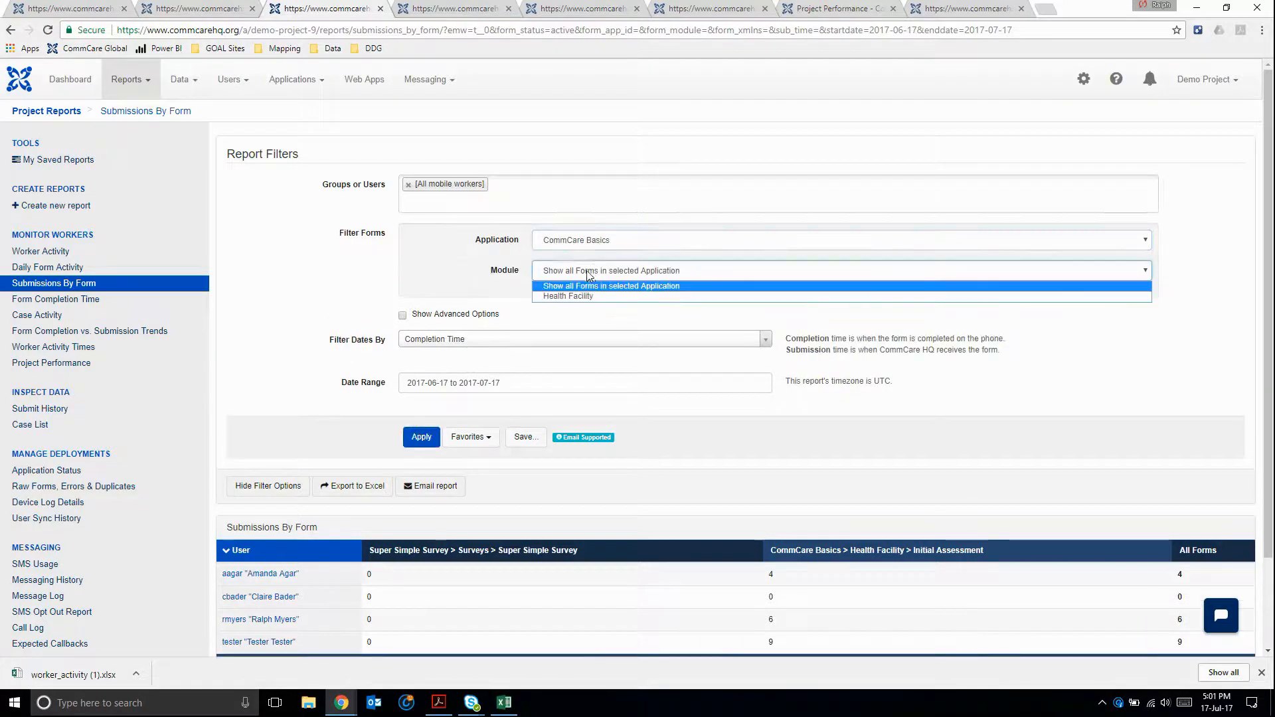
click(585, 297)
click(592, 303)
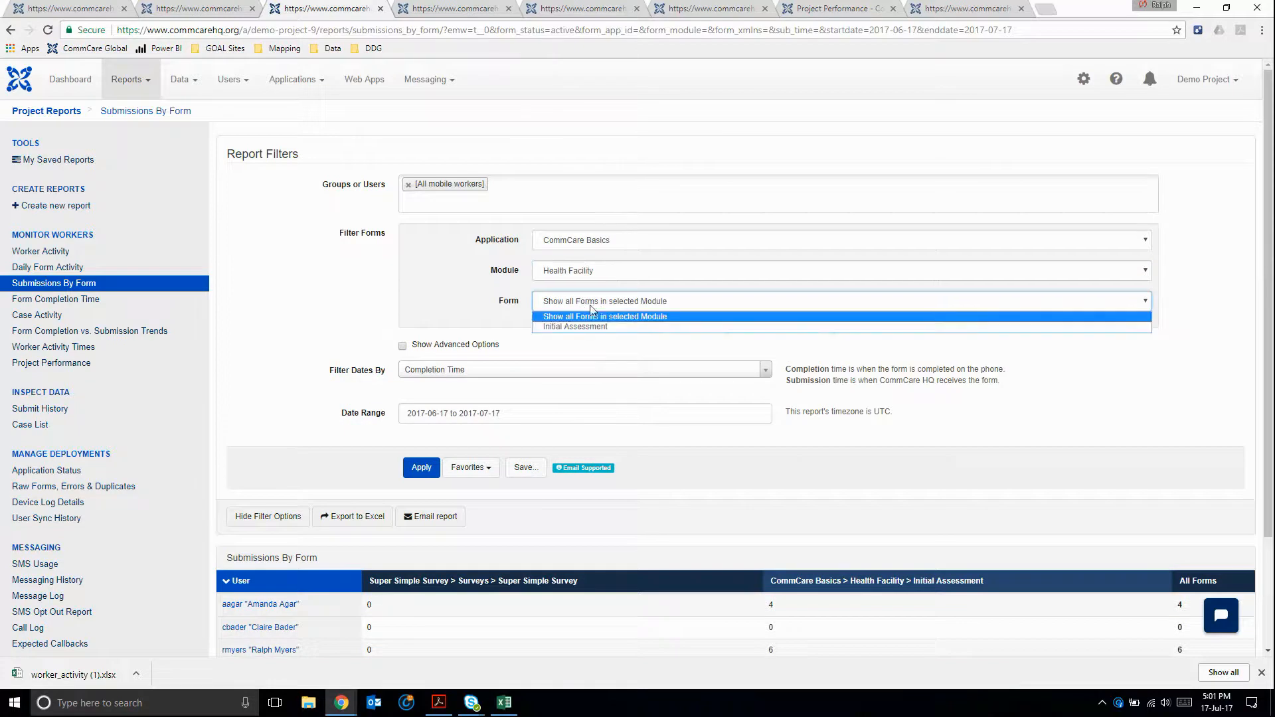
click(564, 328)
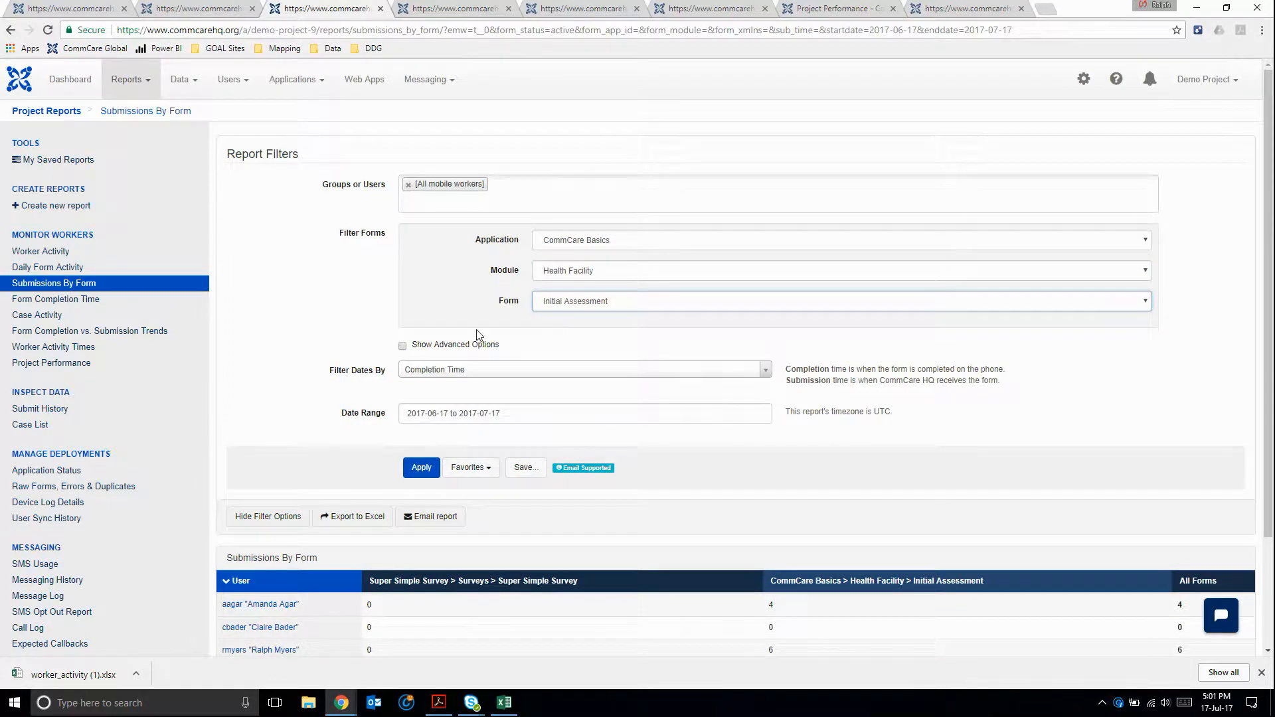
click(485, 374)
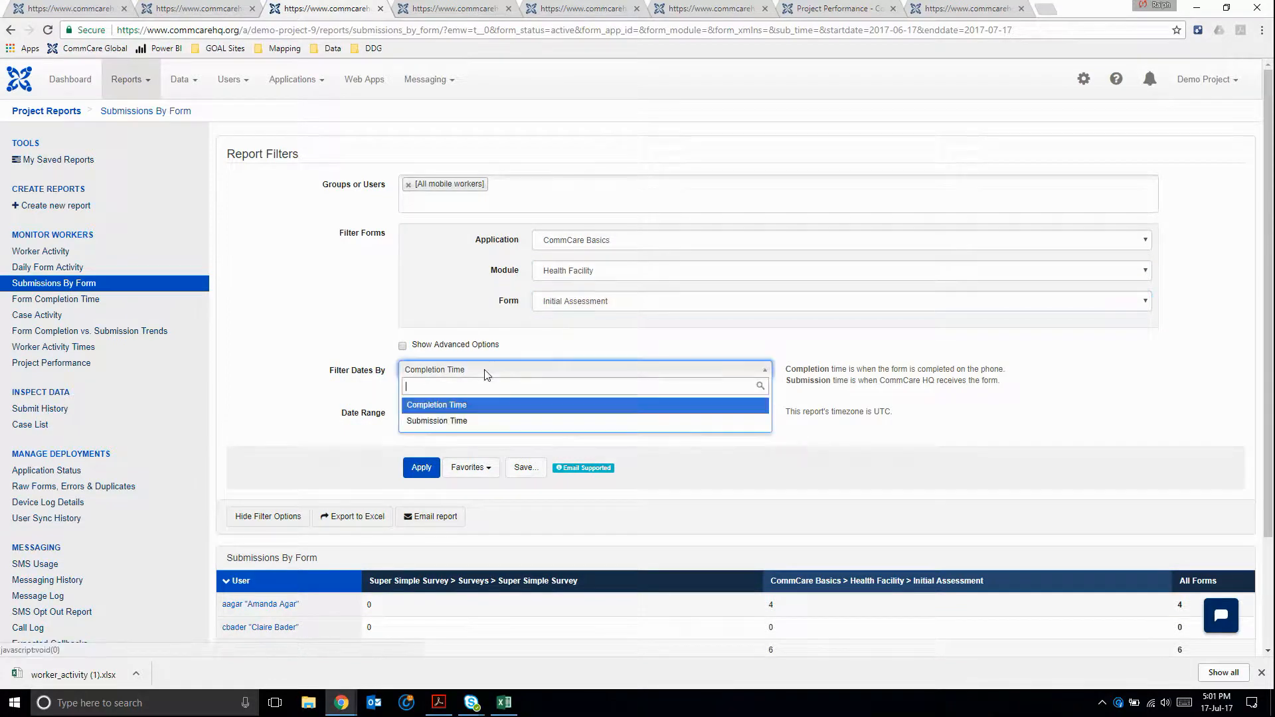
click(512, 370)
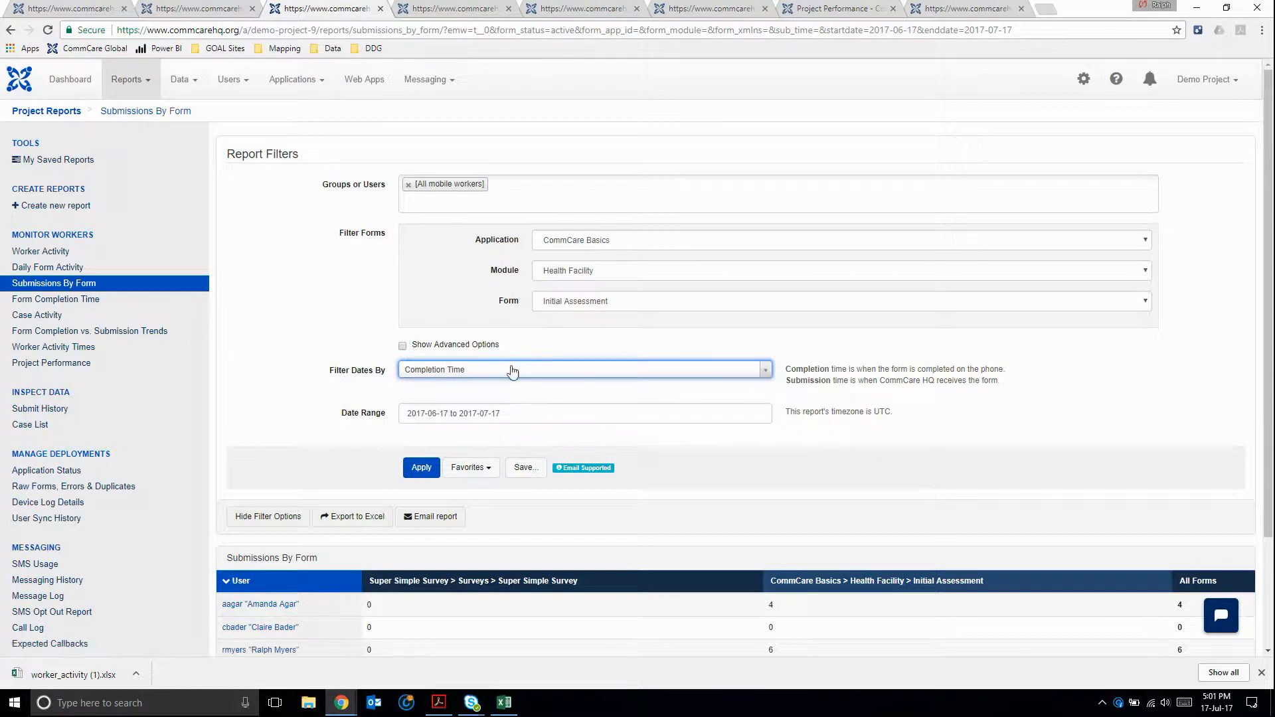
Replace the All mobile workers filter with the two mobile workers in the table's third and first rows
click(409, 184)
click(446, 184)
text(rmy)
key(Return)
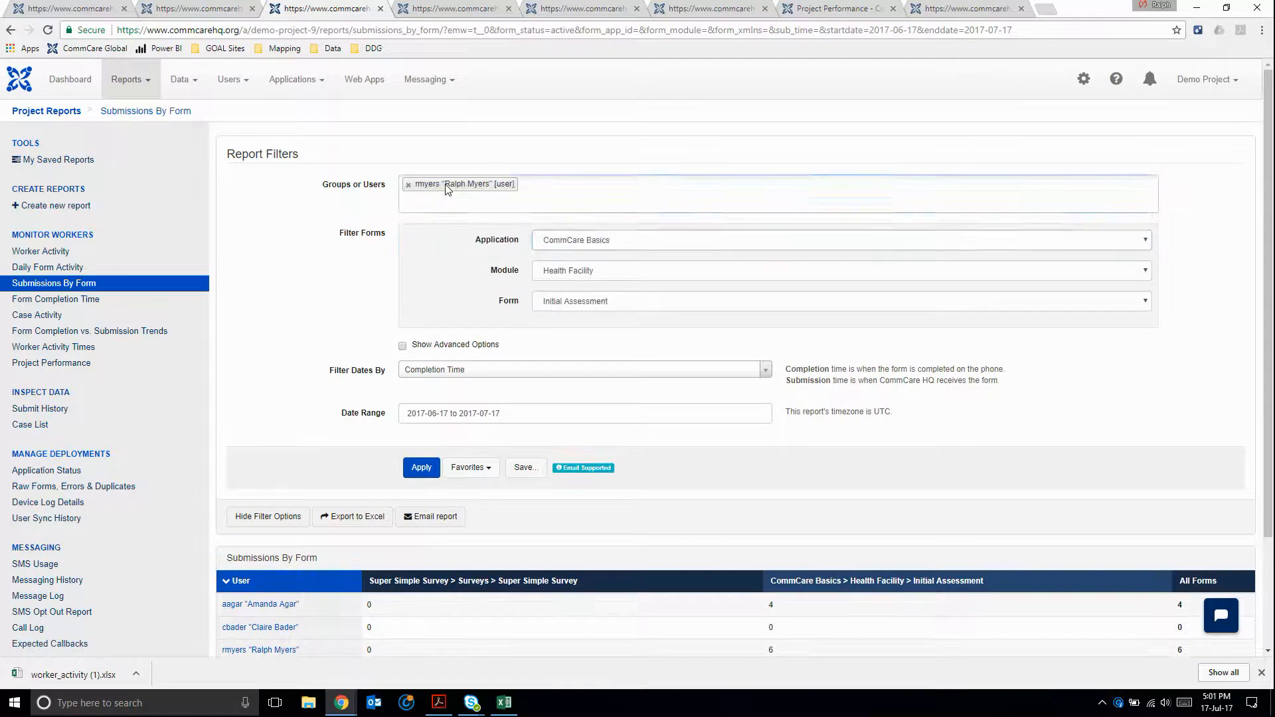
click(522, 200)
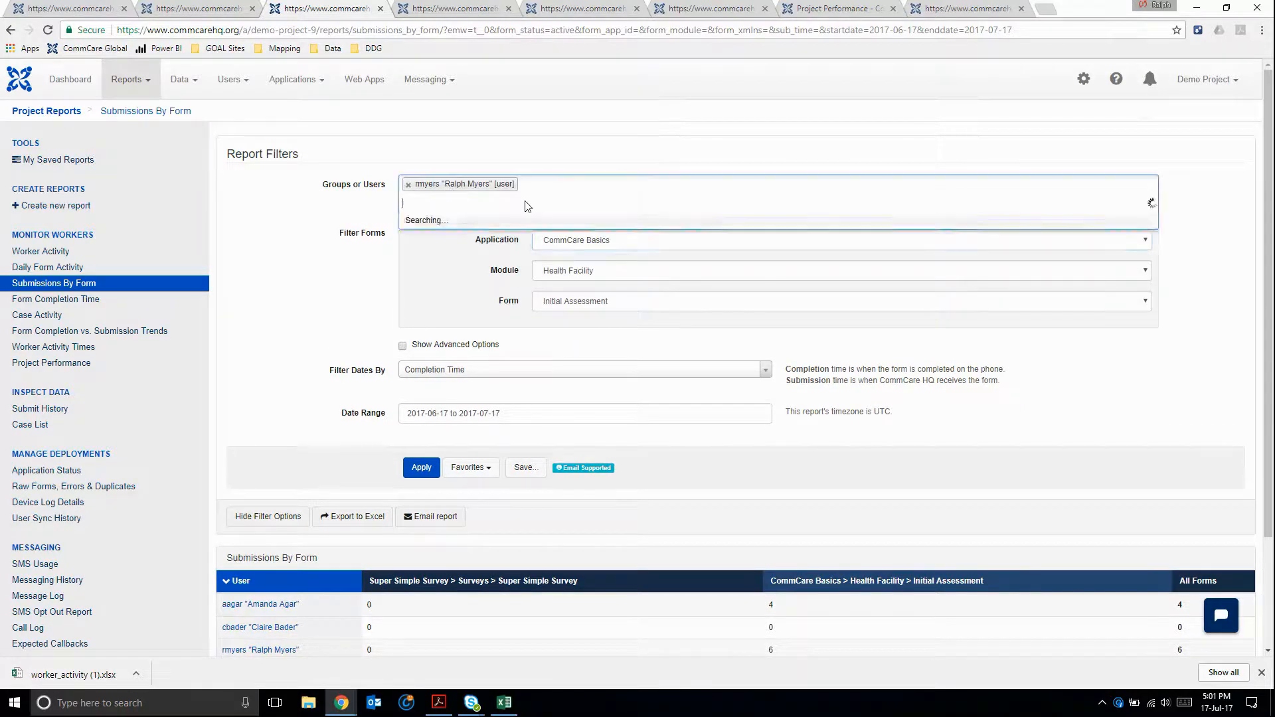
text(aaga)
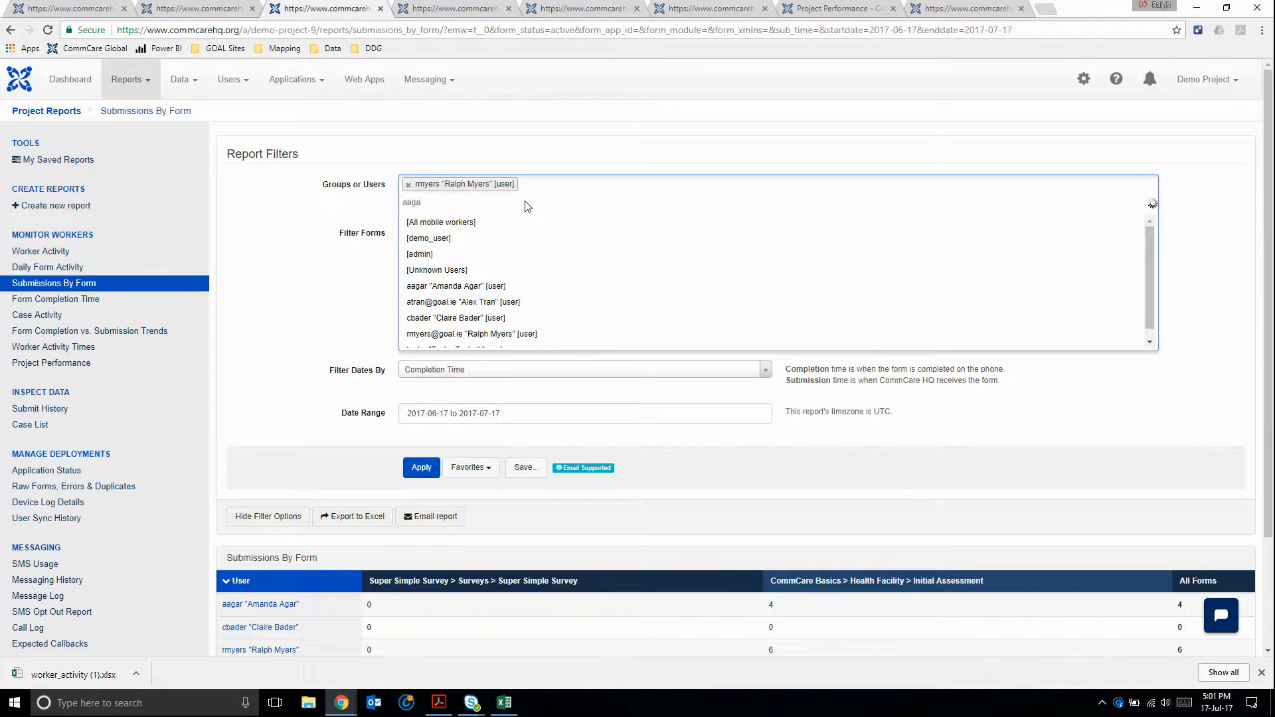
click(459, 287)
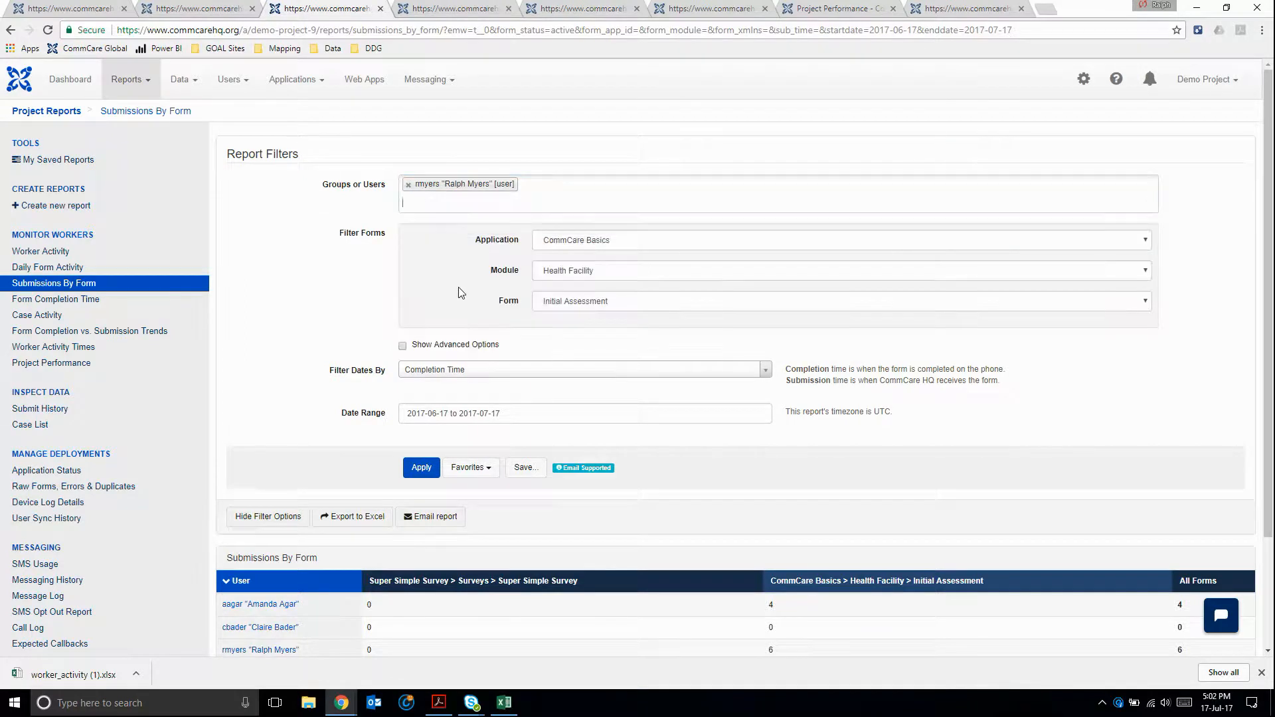
click(433, 209)
text(aa)
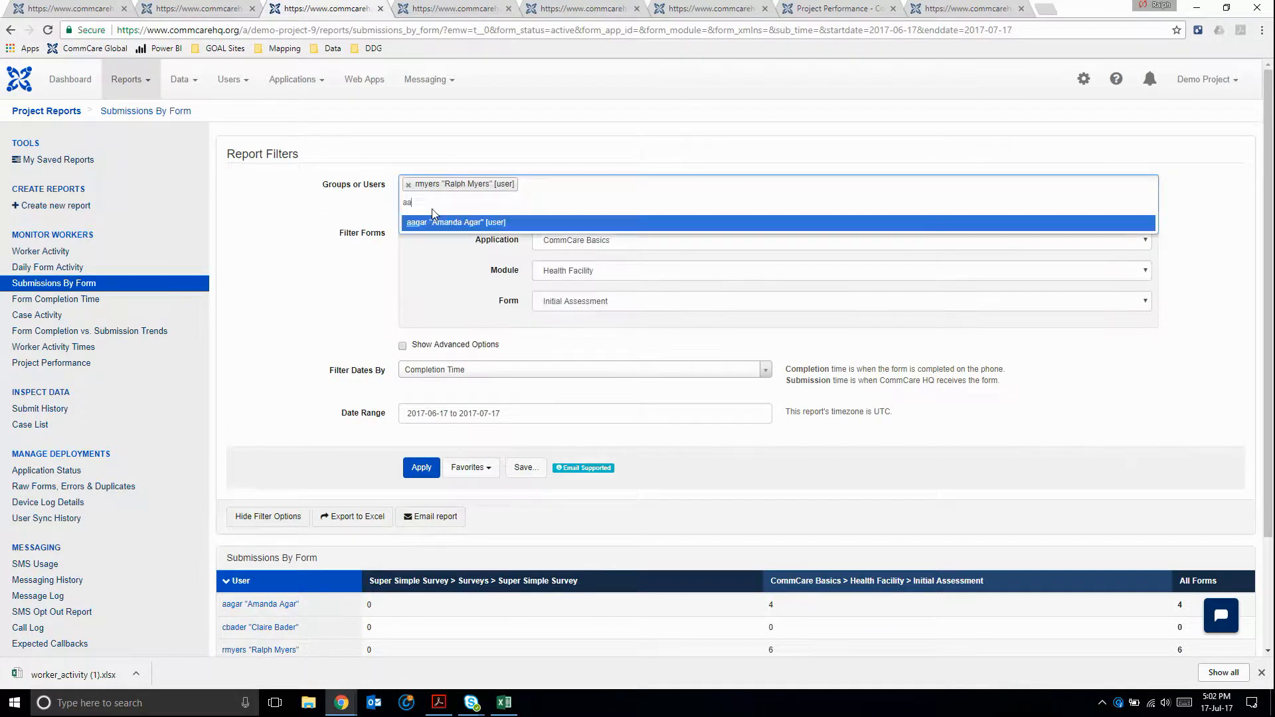
click(440, 220)
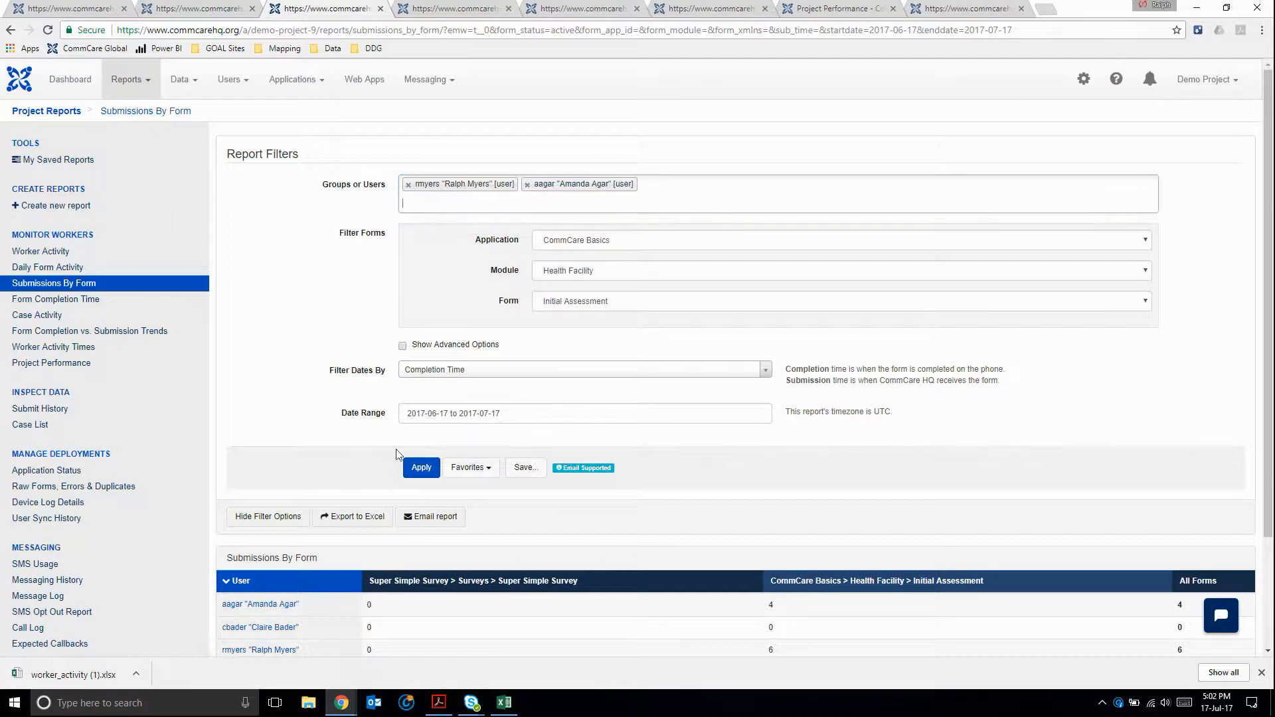
Set the date range to 2017-07-10 to 2017-07-17 and run the Submissions By Form report
click(432, 411)
click(431, 441)
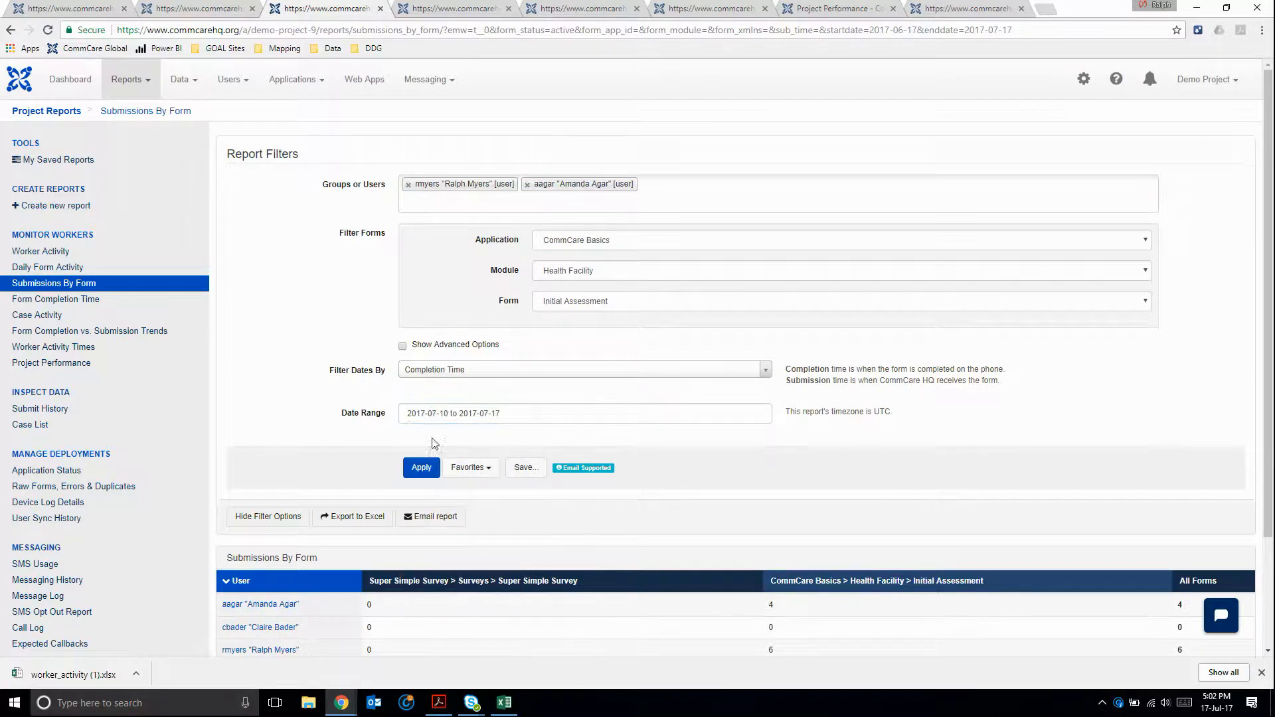
scroll(655, 413, down, 1)
click(421, 400)
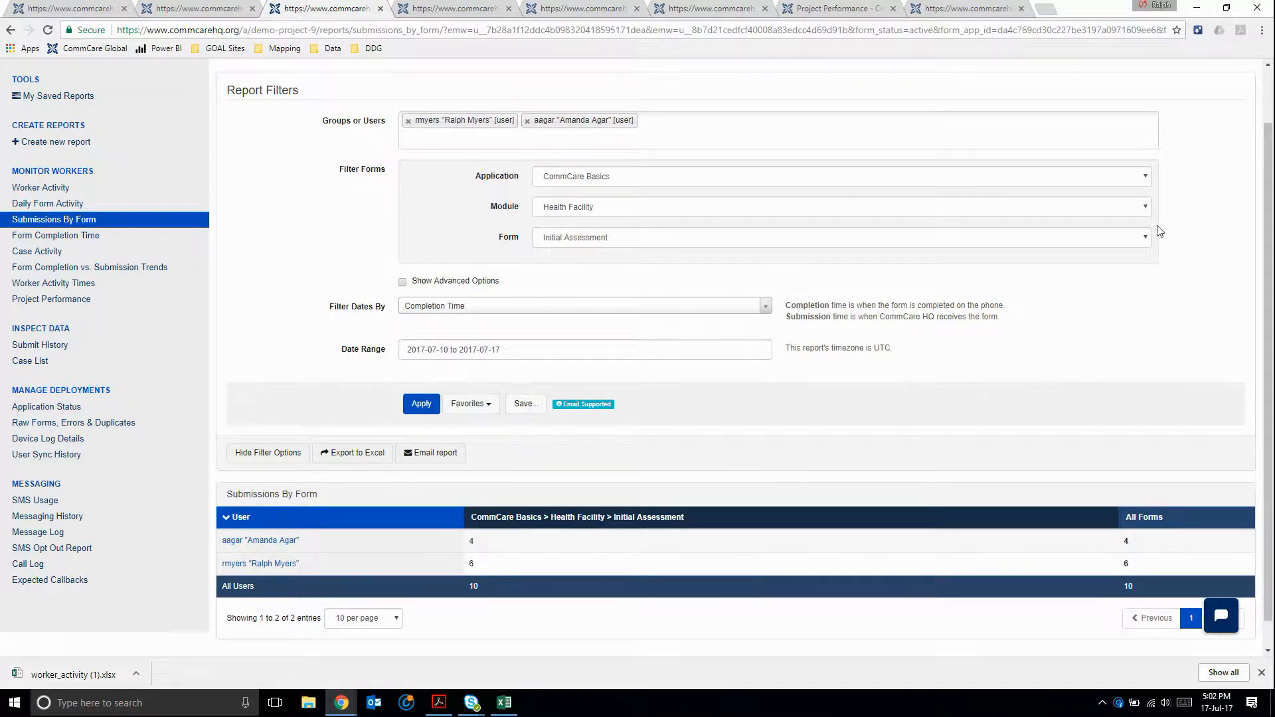
Rerun Submissions By Form with Application set to show all forms, and sort the results by the CommCare Basics Initial Assessment column
click(1145, 178)
click(1145, 181)
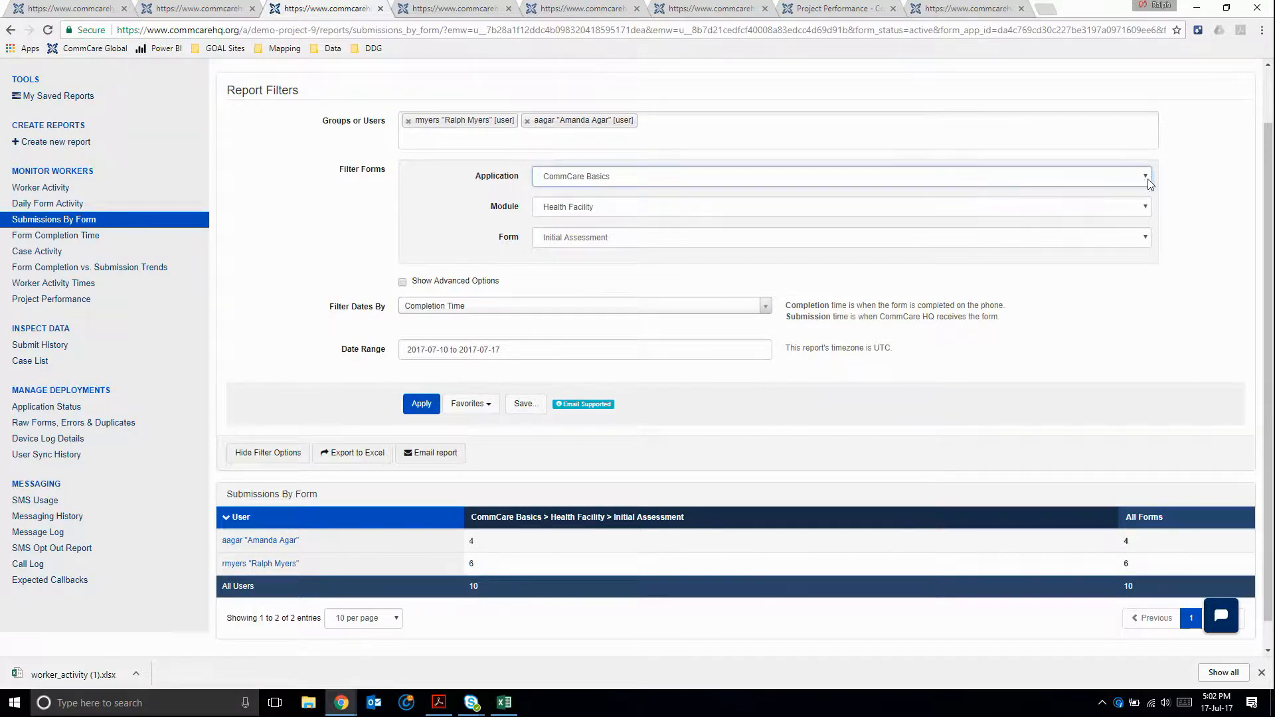
click(1145, 178)
click(1025, 199)
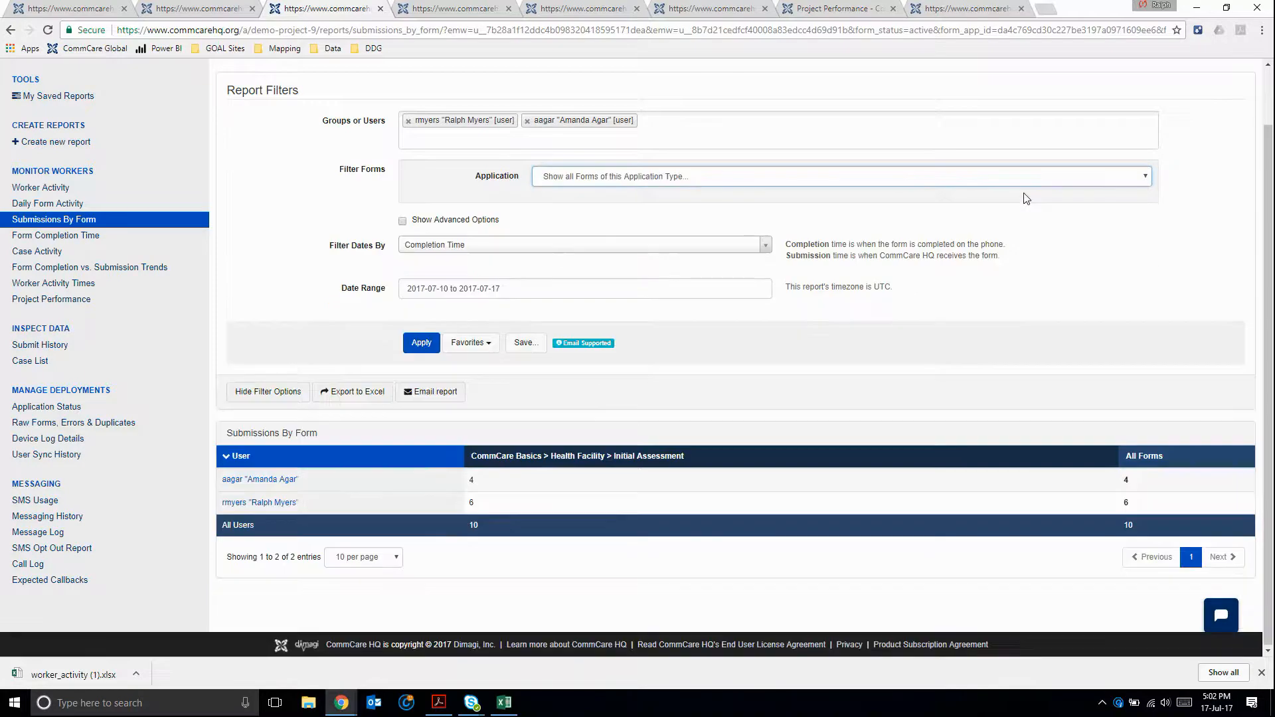
click(419, 346)
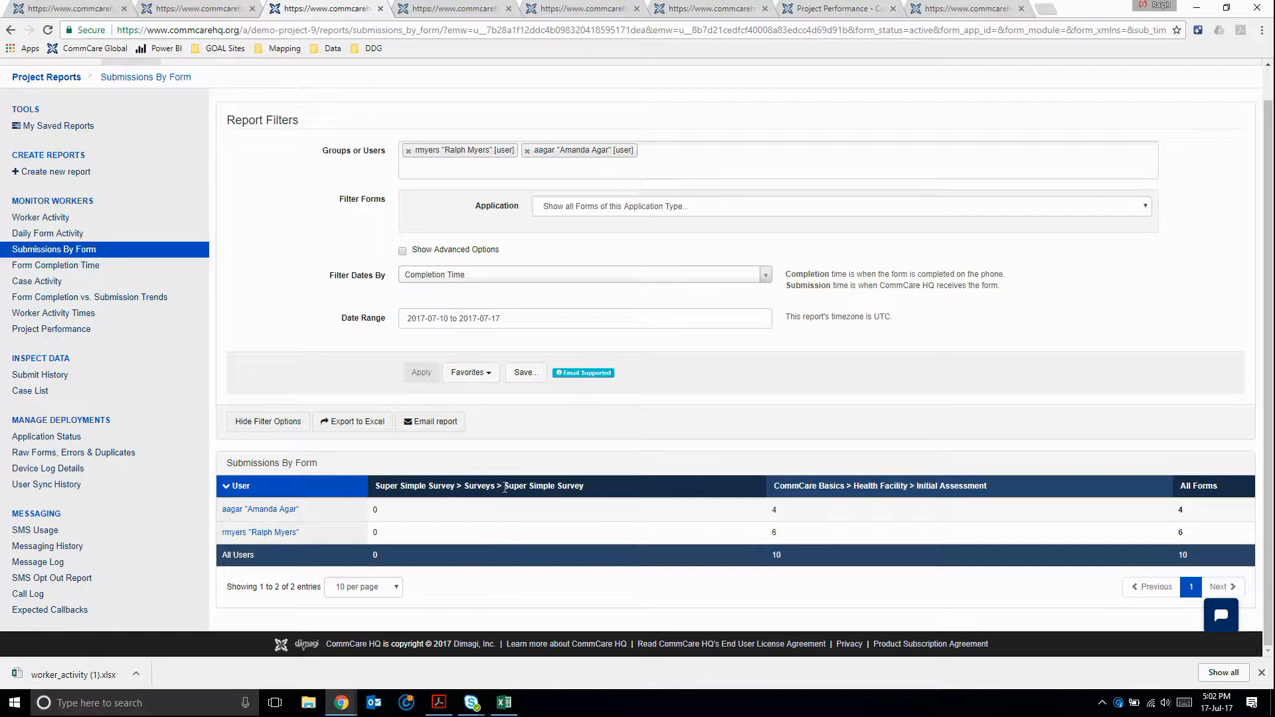
click(567, 484)
click(930, 484)
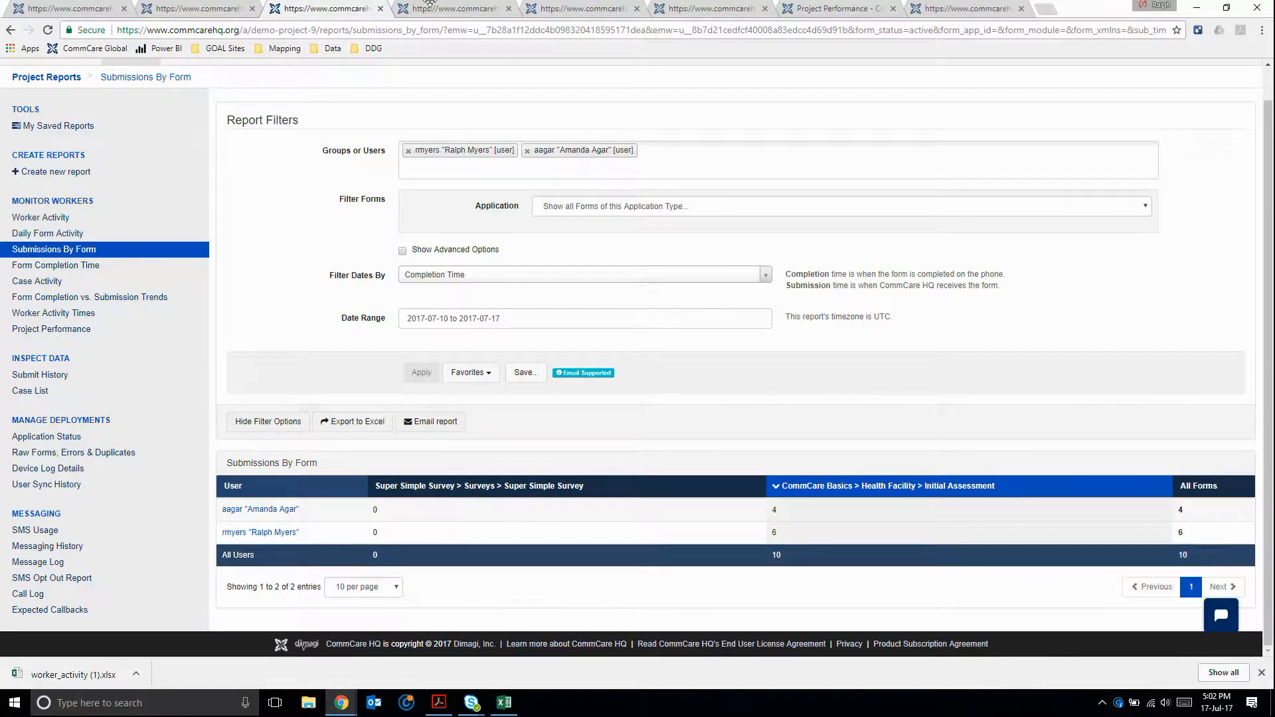
Examine the opened Form Completion Time report, and the time differences per form in Form Completion vs. Submission Trends
click(445, 9)
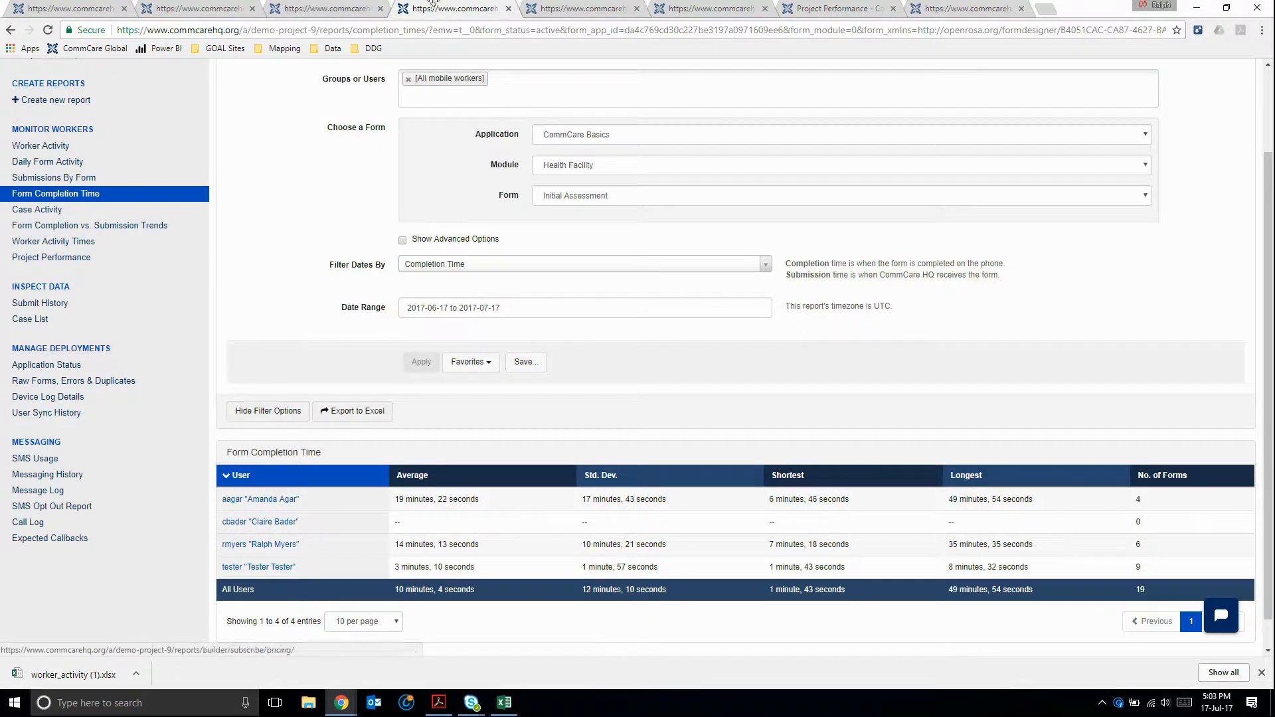
click(543, 9)
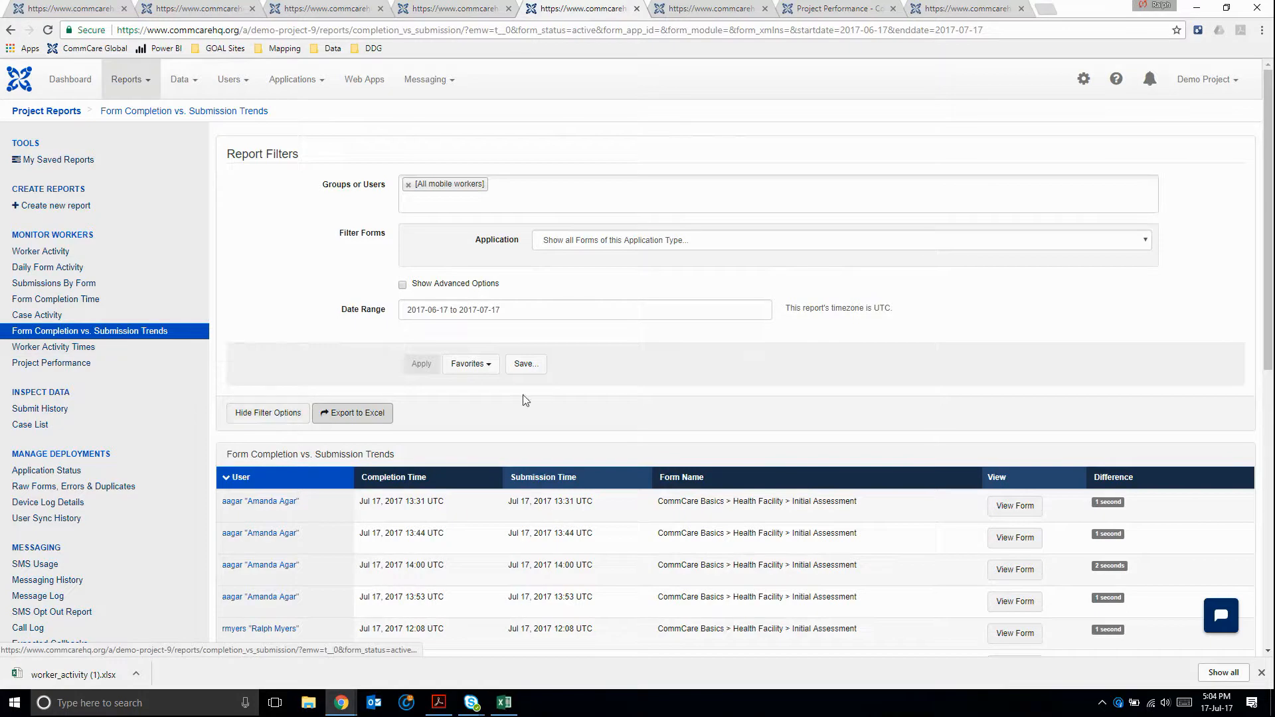
scroll(629, 386, down, 1)
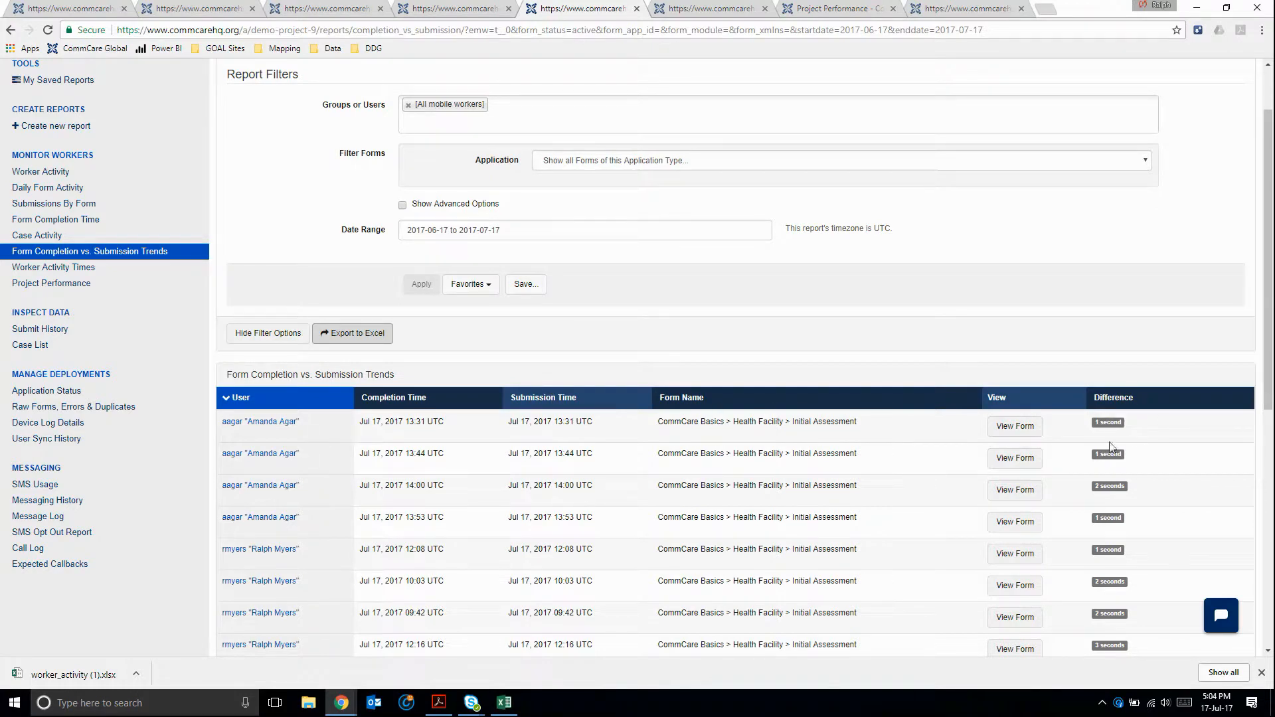
scroll(1139, 442, down, 1)
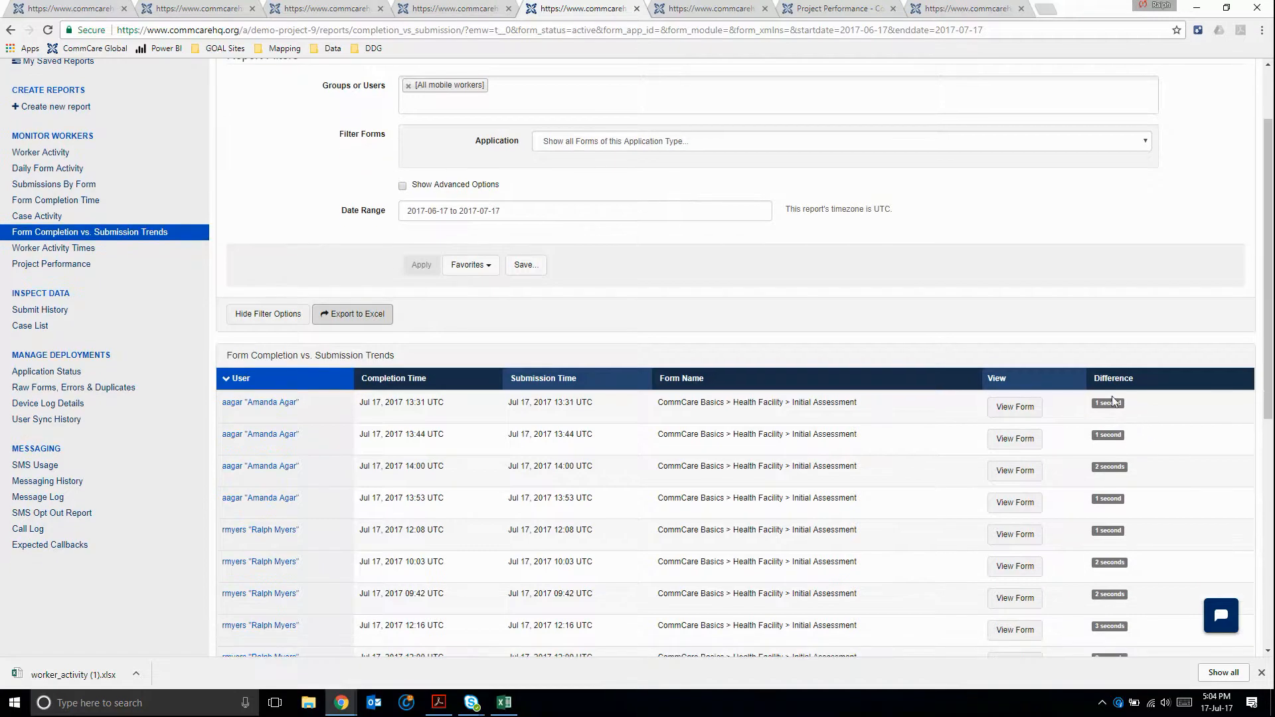
scroll(1112, 581, down, 1)
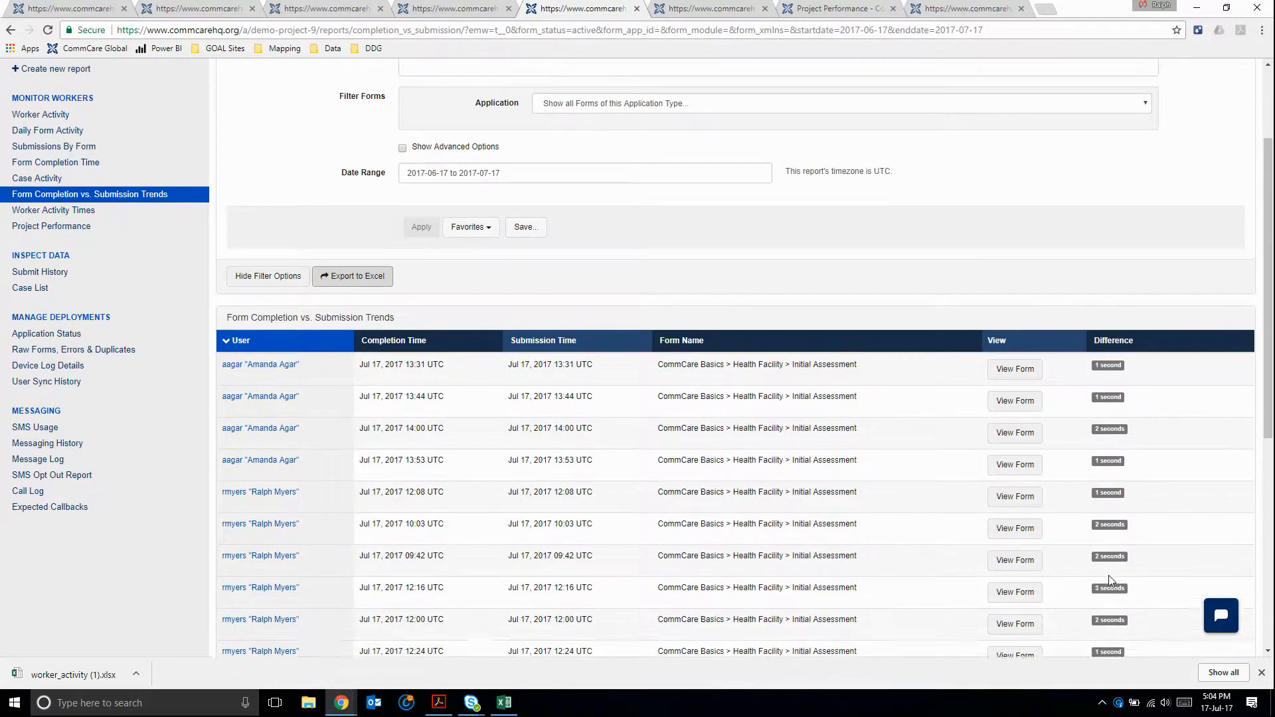
scroll(1106, 575, down, 2)
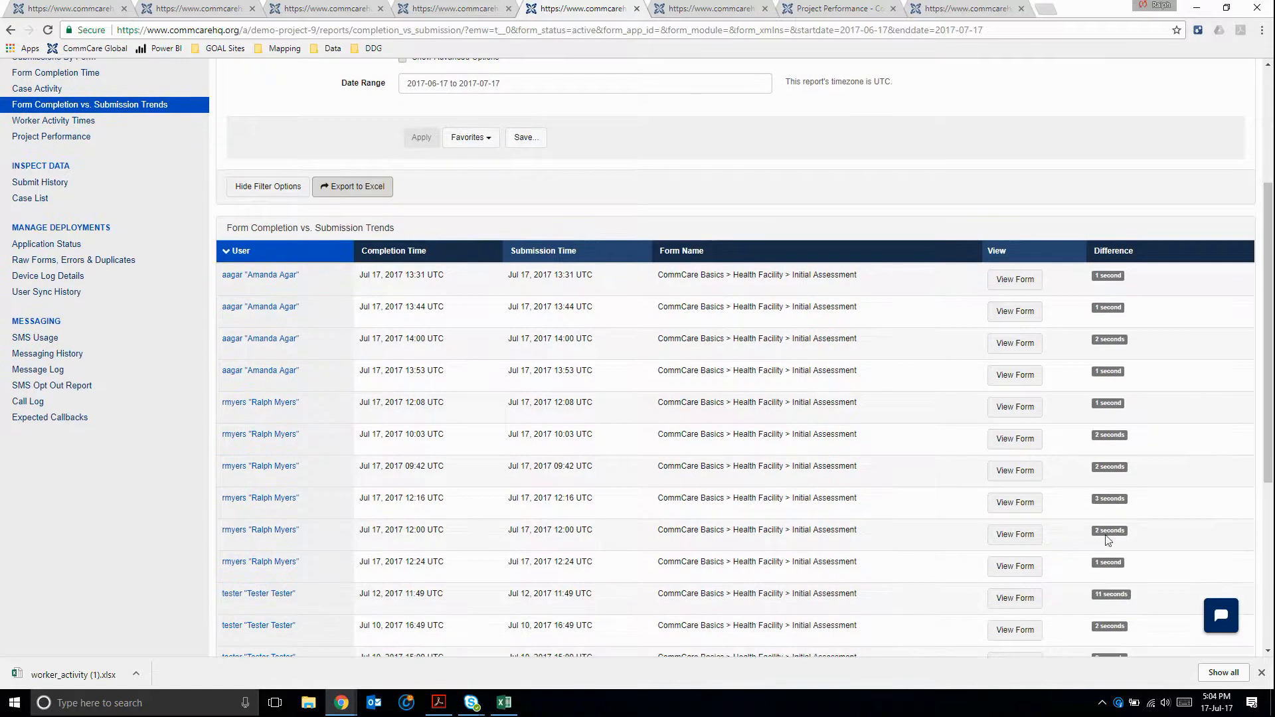
scroll(1111, 494, down, 5)
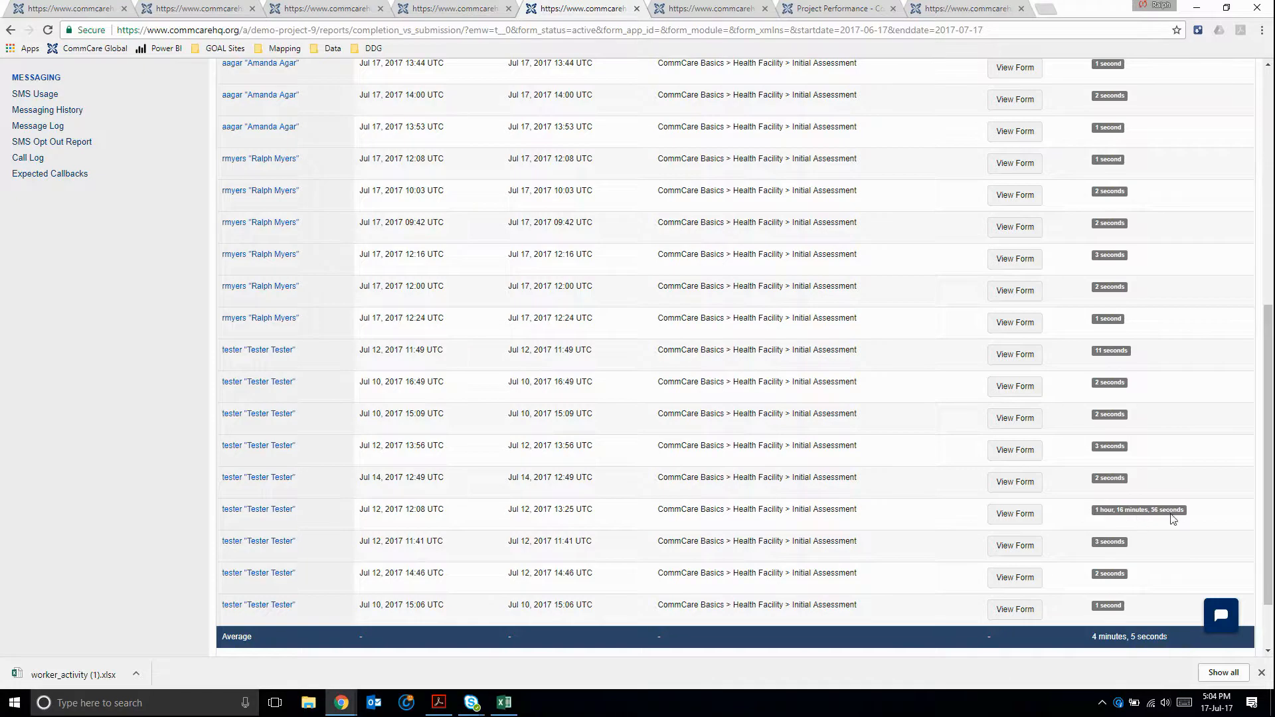
scroll(1193, 508, up, 7)
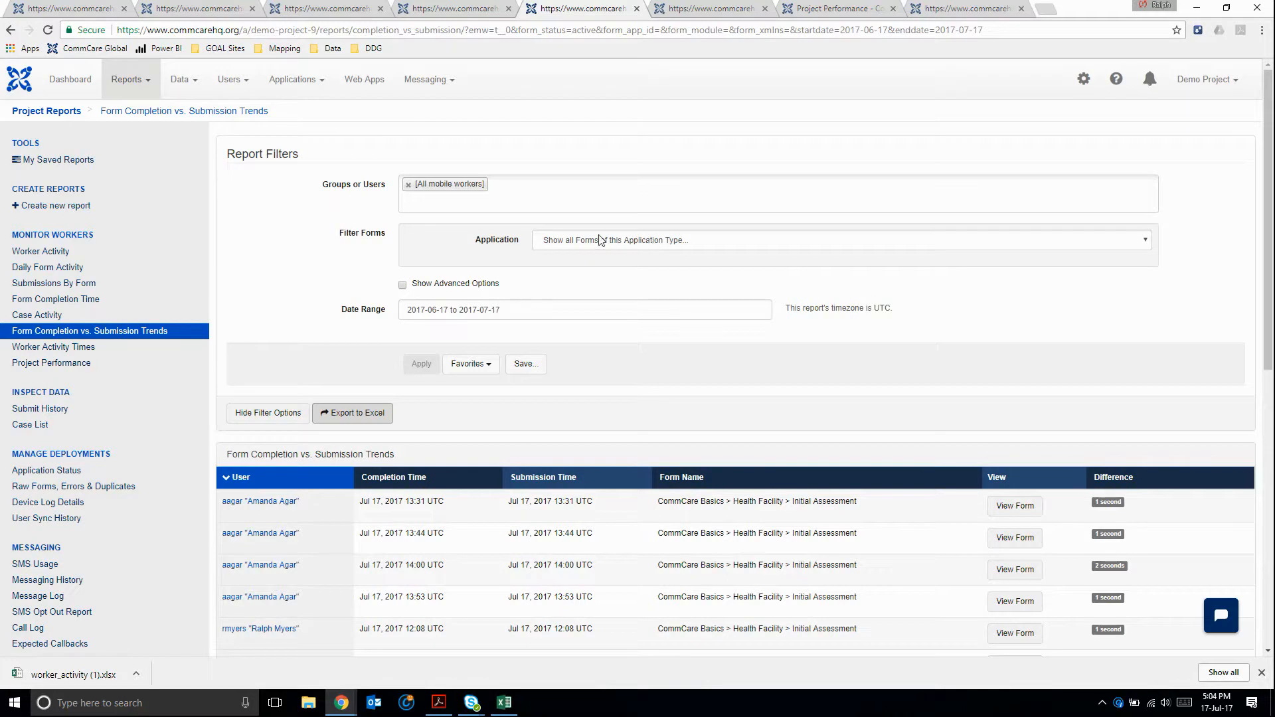
Show the advanced form filter options and choose Active CommCare Applications as the application type
click(402, 285)
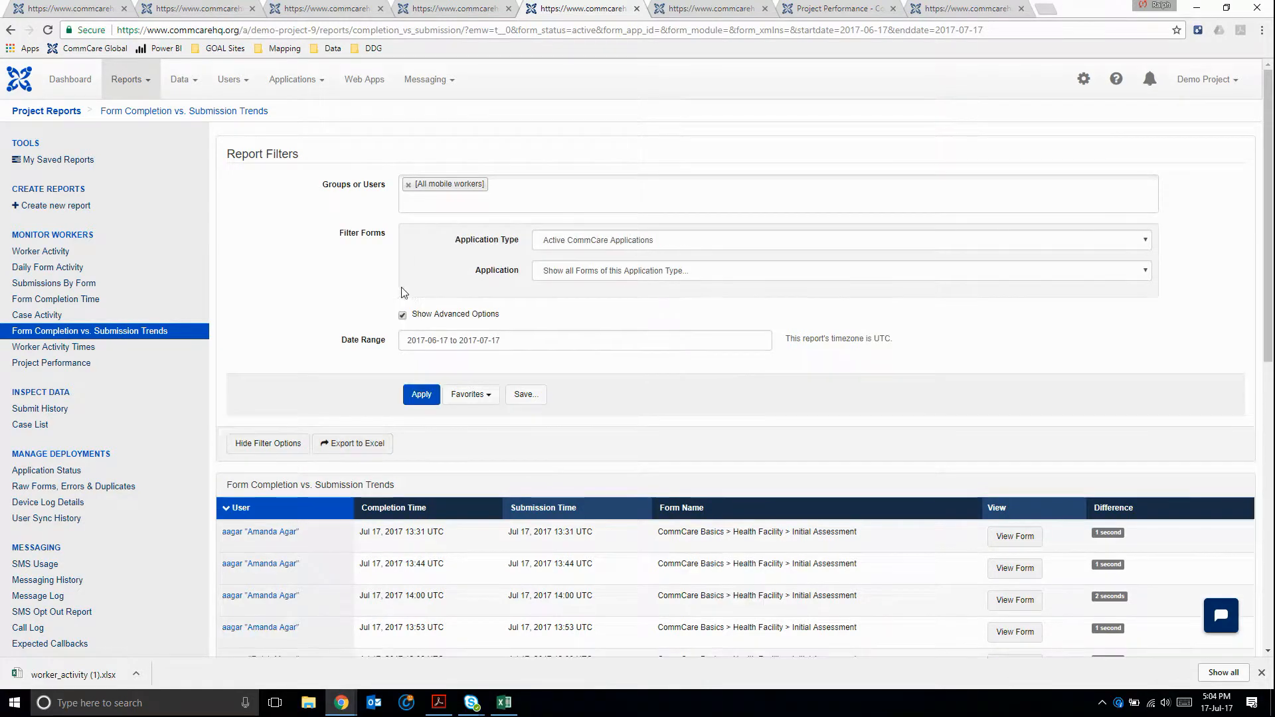
click(620, 243)
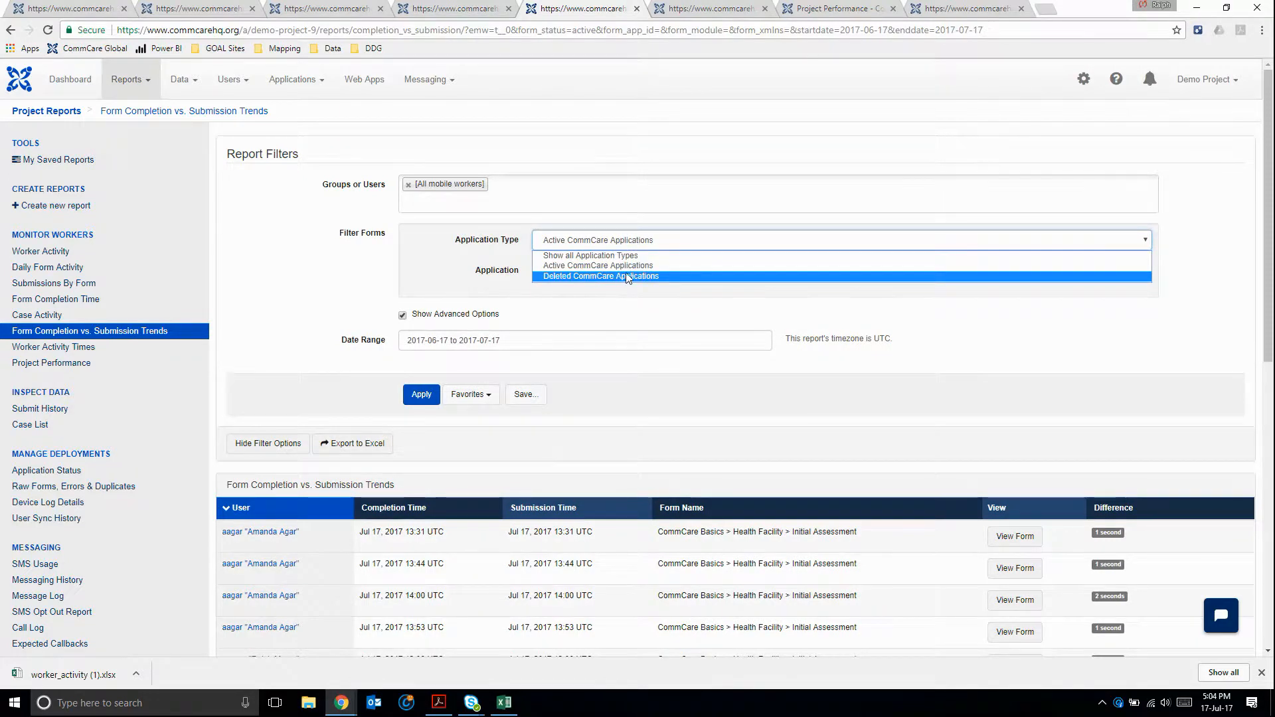
click(638, 265)
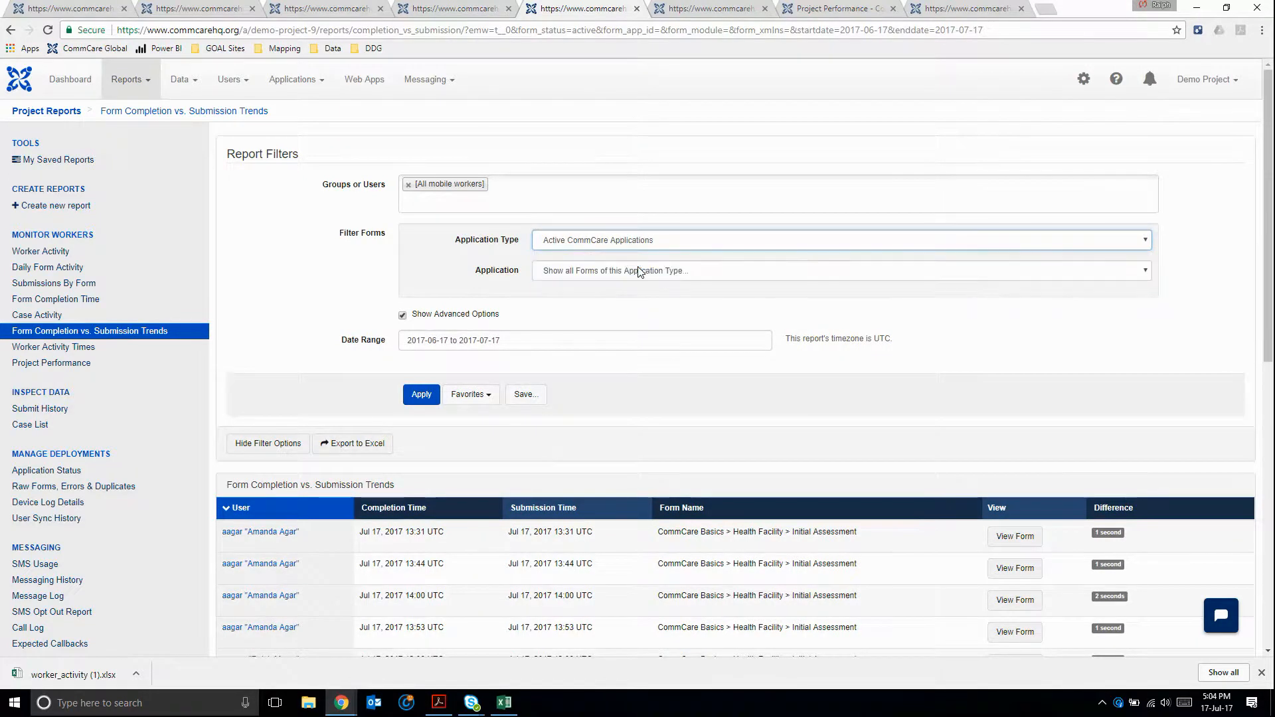
Switch to the opened Worker Activity Times report and examine its hour versus weekday chart
click(707, 9)
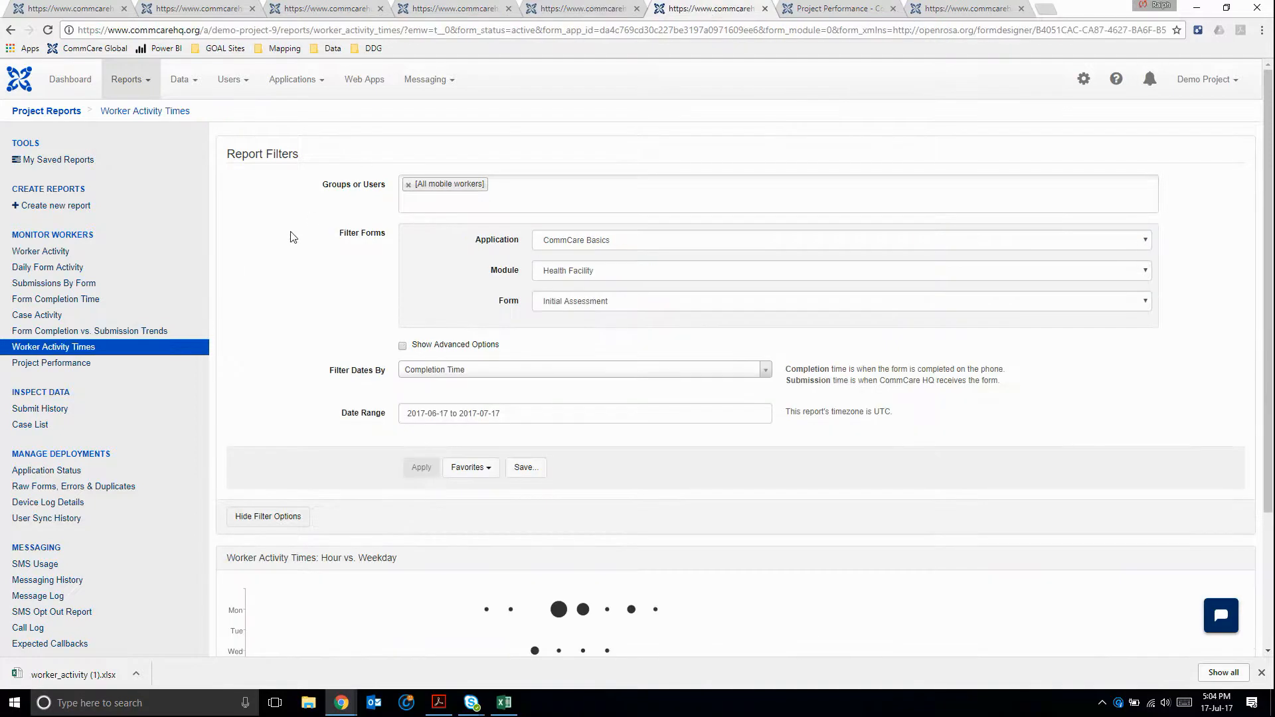
scroll(246, 326, down, 1)
scroll(245, 326, down, 2)
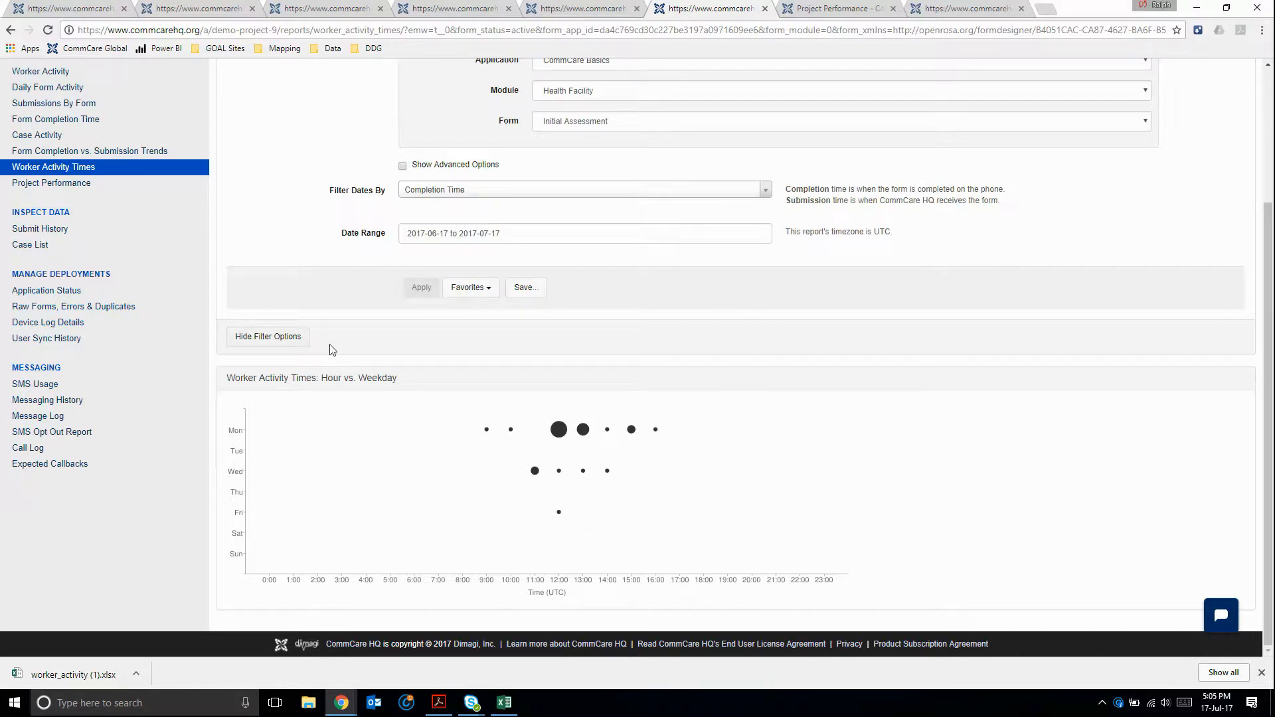
Switch to the opened Project Performance report and examine its last month stats and user trend charts
click(830, 9)
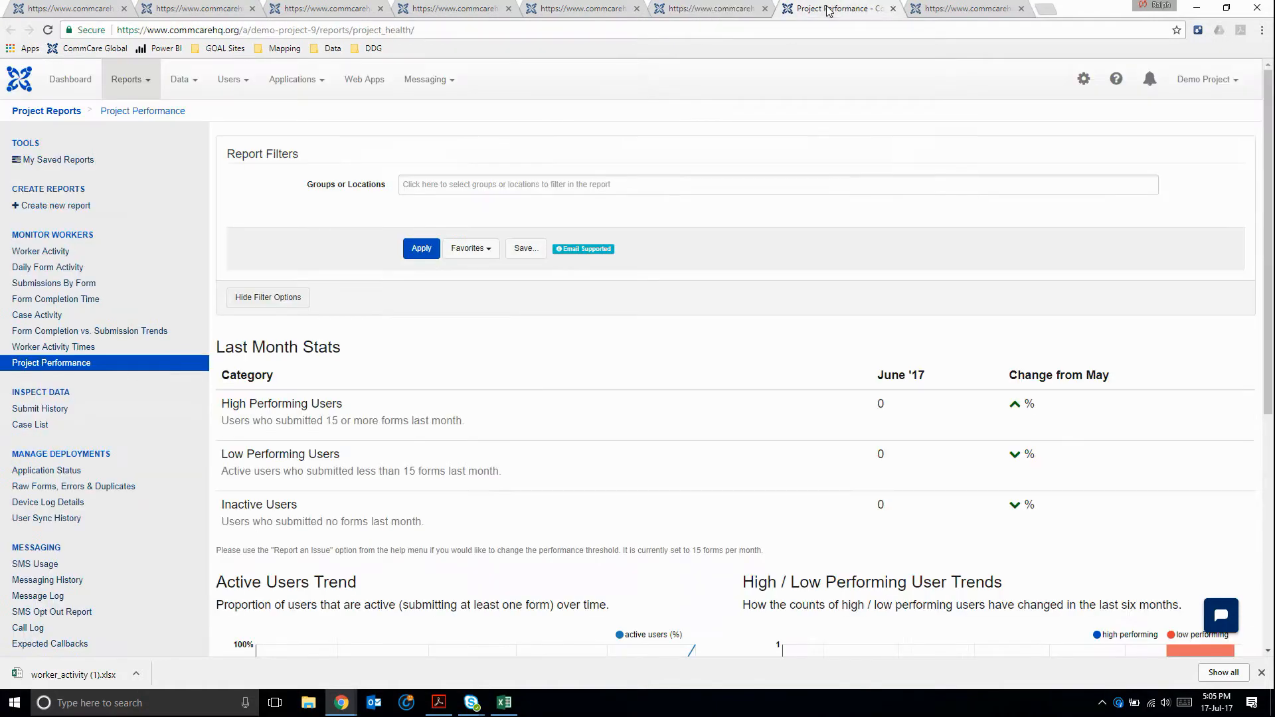
scroll(767, 322, down, 2)
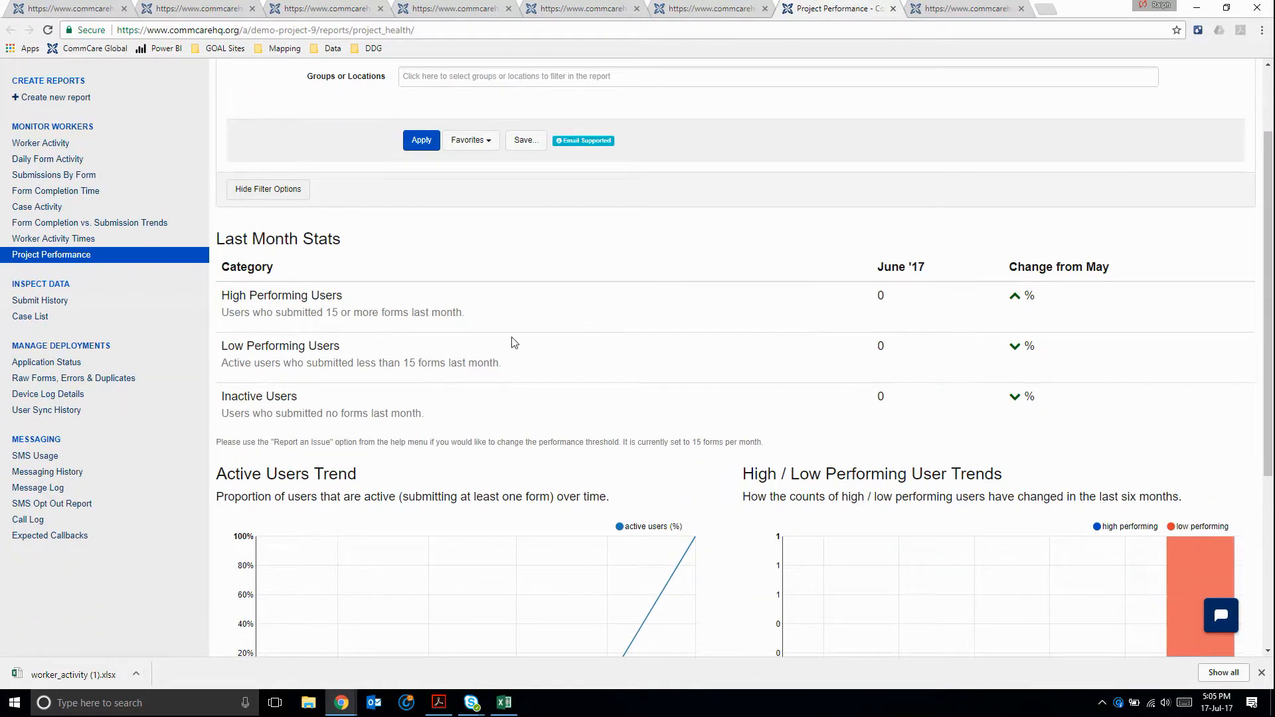
scroll(512, 342, up, 2)
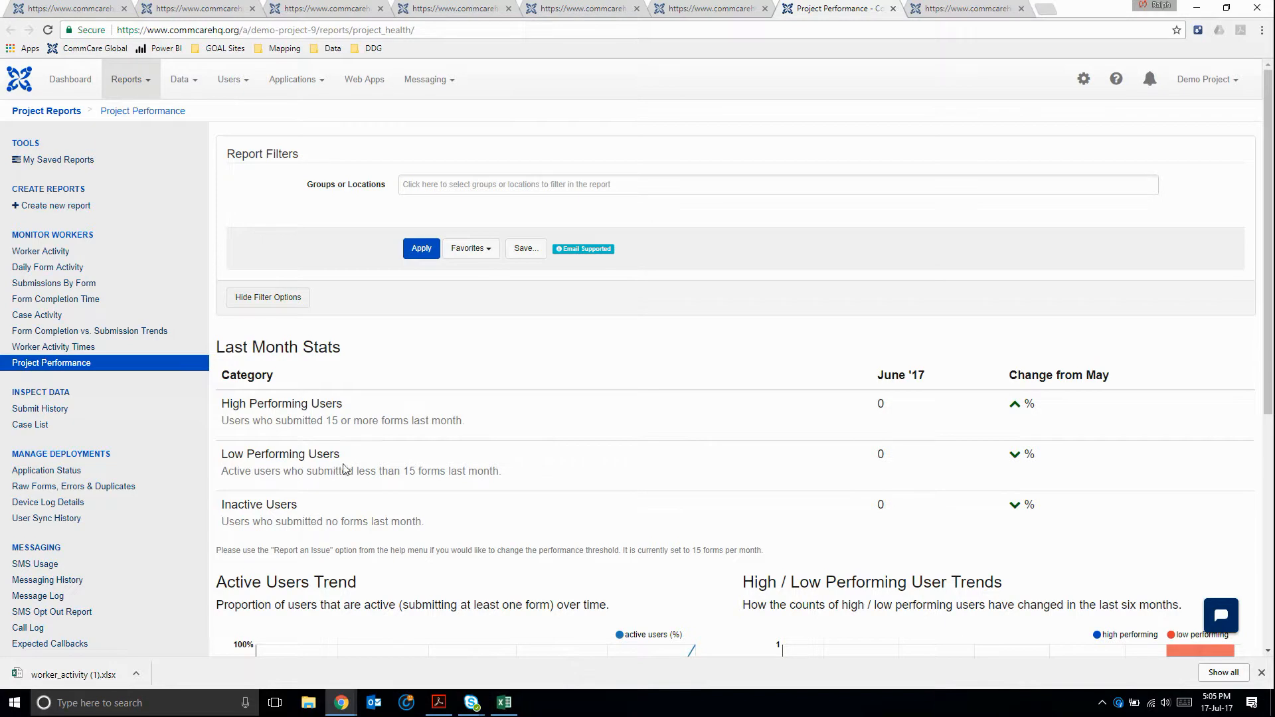
Examine the Project Performance report from its user categories down to the low performing, new inactive and new high performing tables, and apply its filters
scroll(421, 469, down, 1)
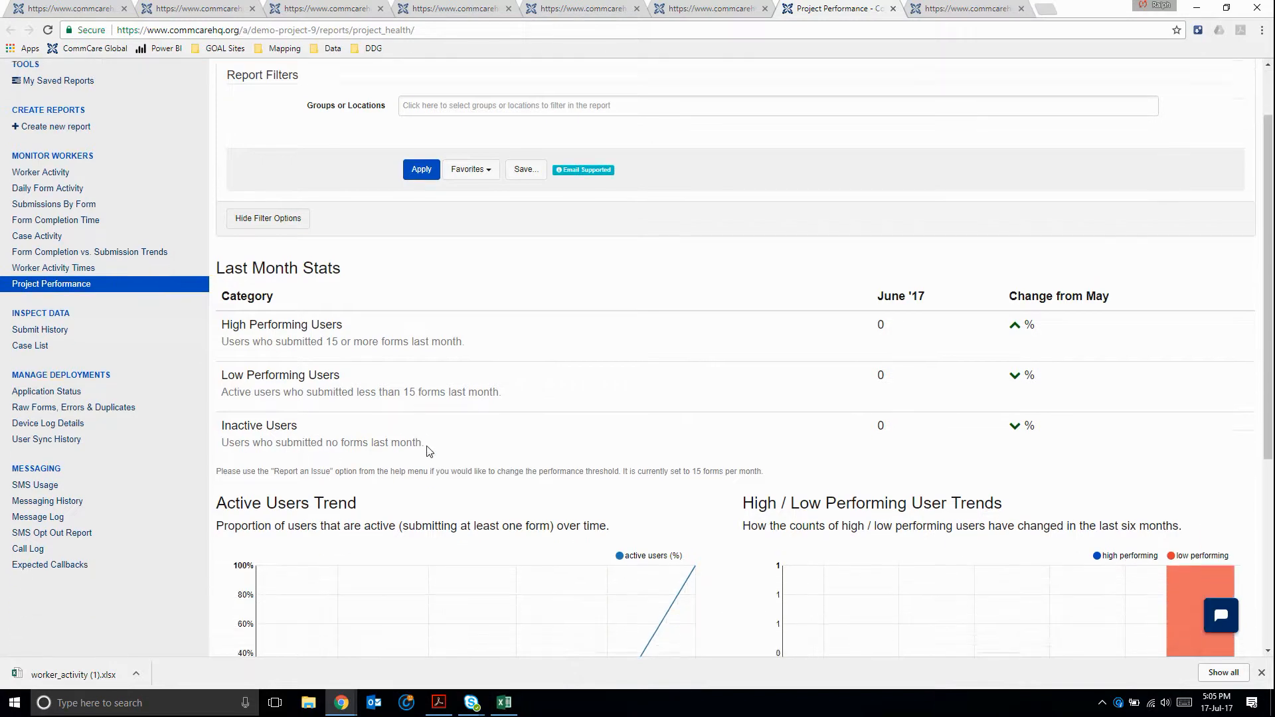
scroll(428, 452, down, 1)
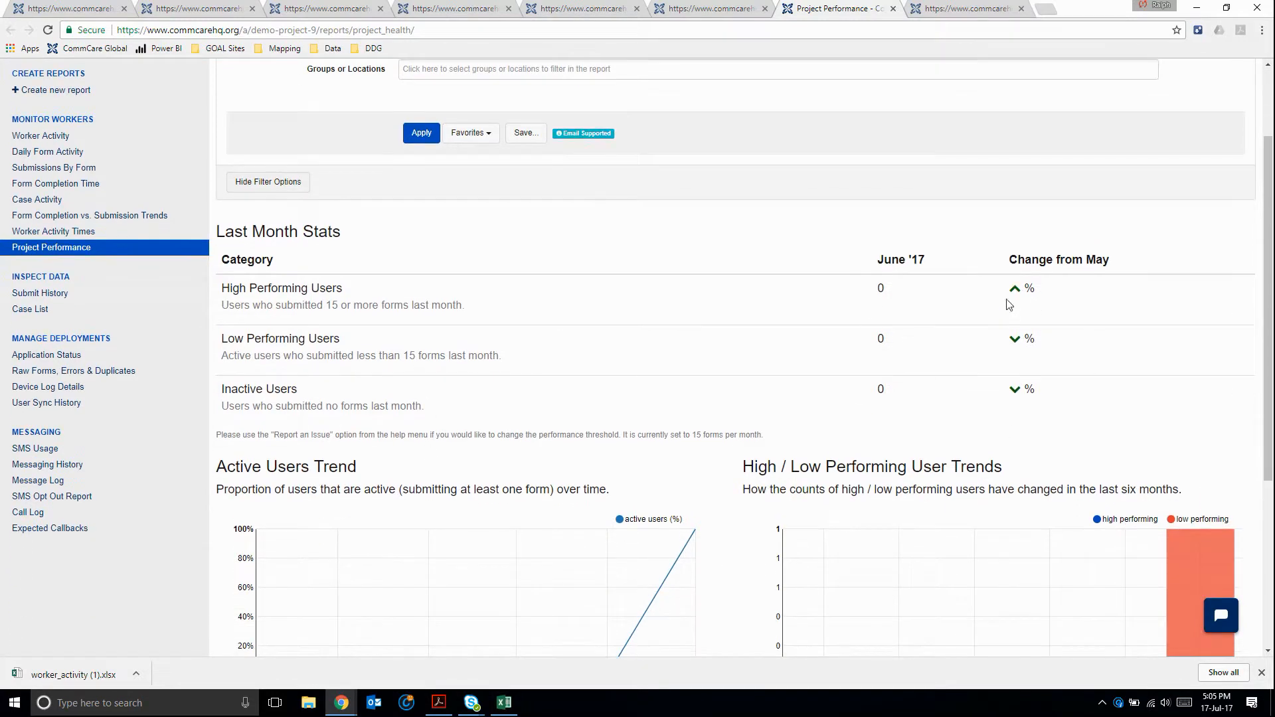
scroll(548, 449, down, 2)
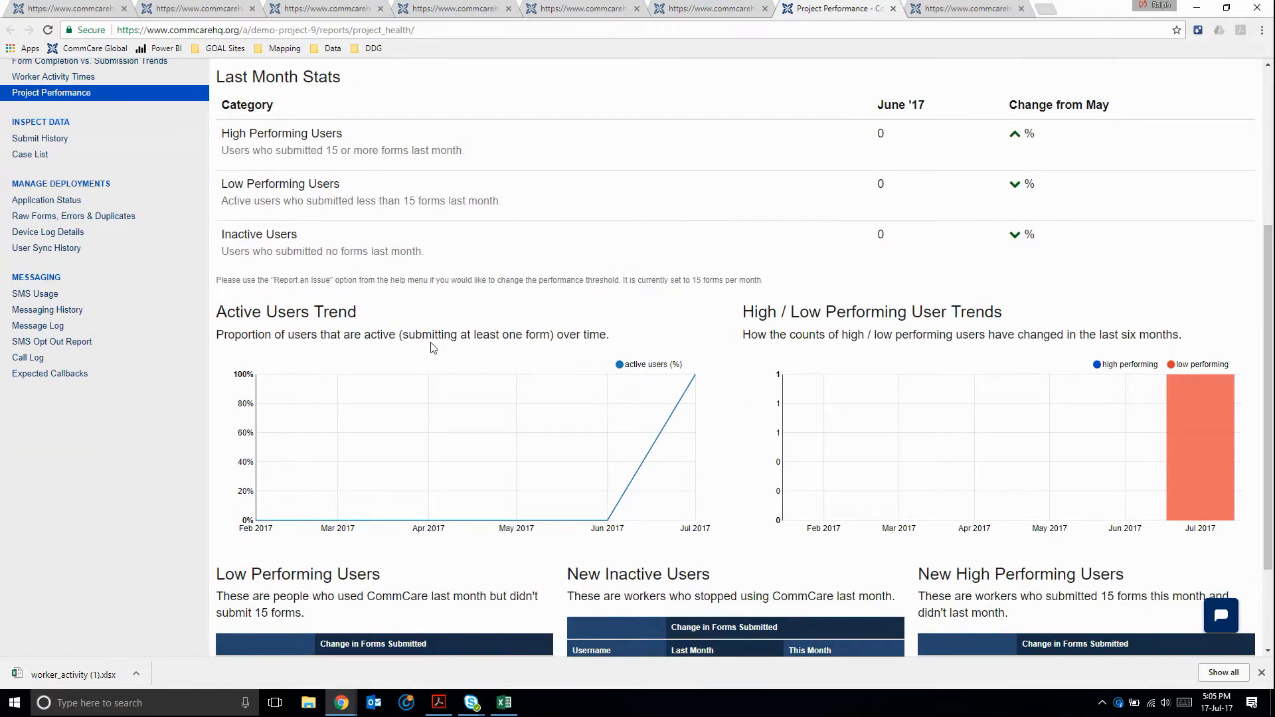
scroll(432, 347, down, 2)
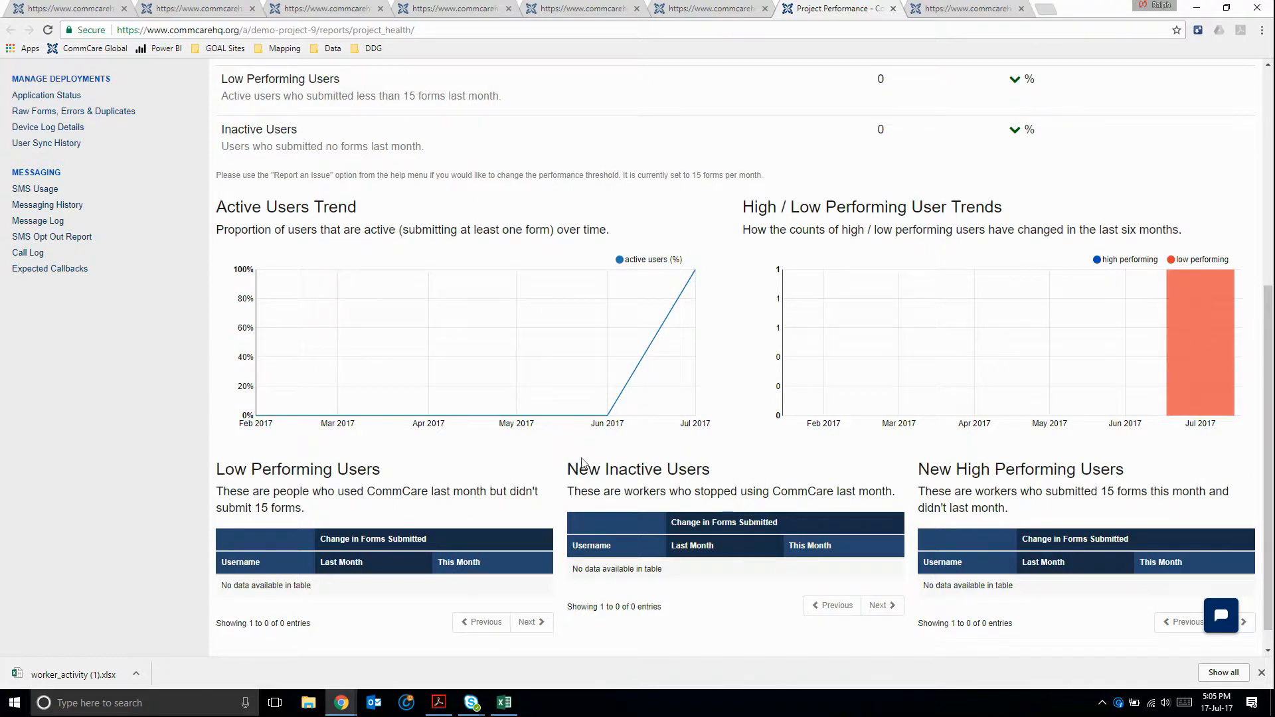
scroll(595, 472, up, 6)
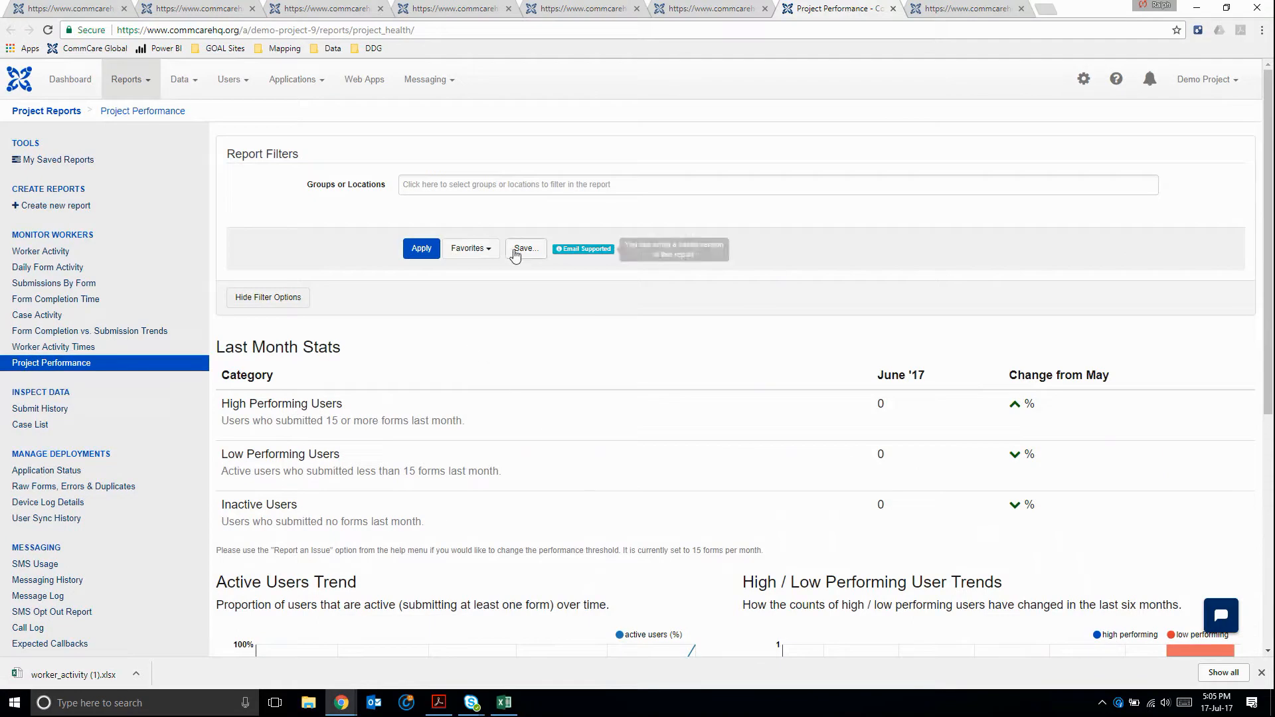
click(427, 258)
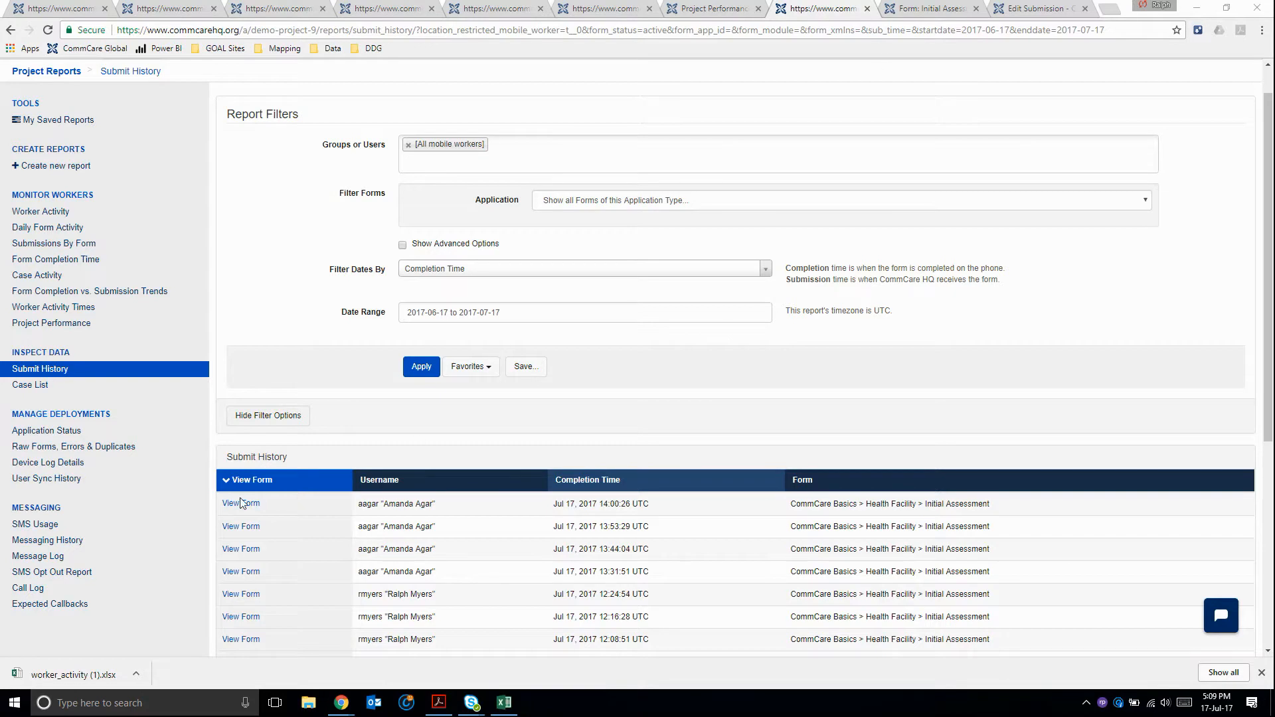
Switch to the opened Initial Assessment form submission and review its questions and responses
click(928, 9)
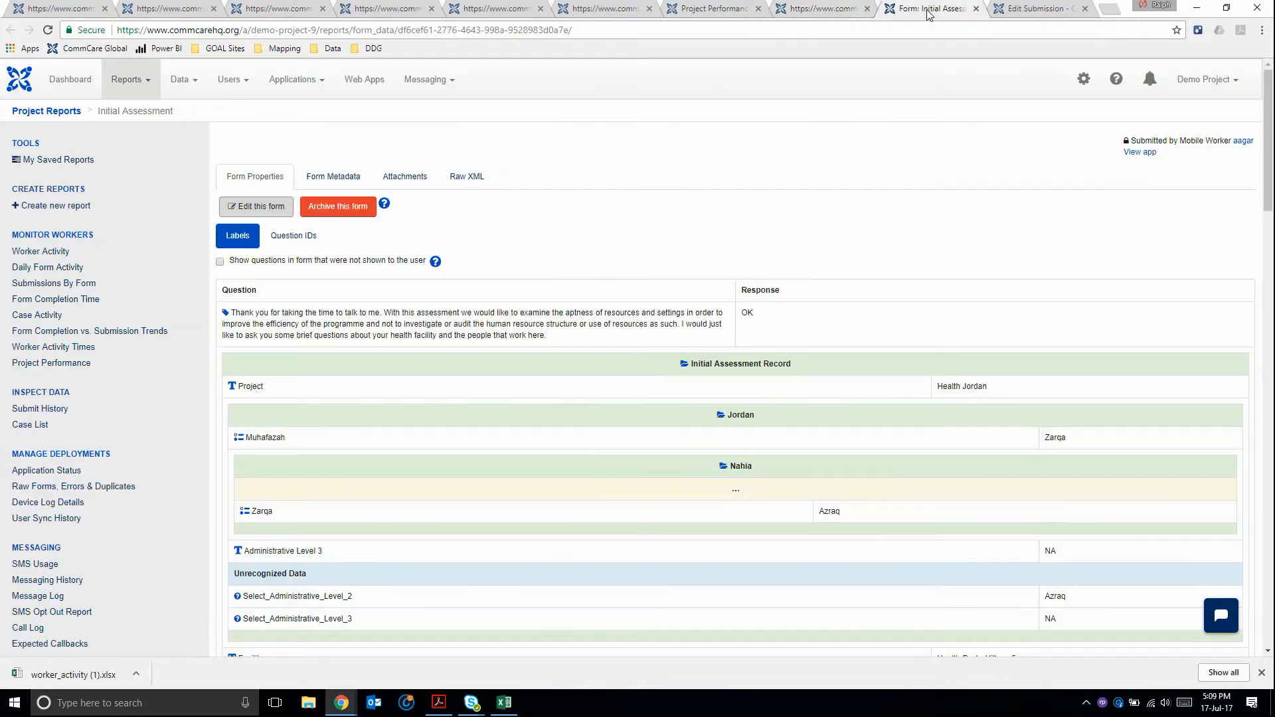
scroll(962, 345, down, 5)
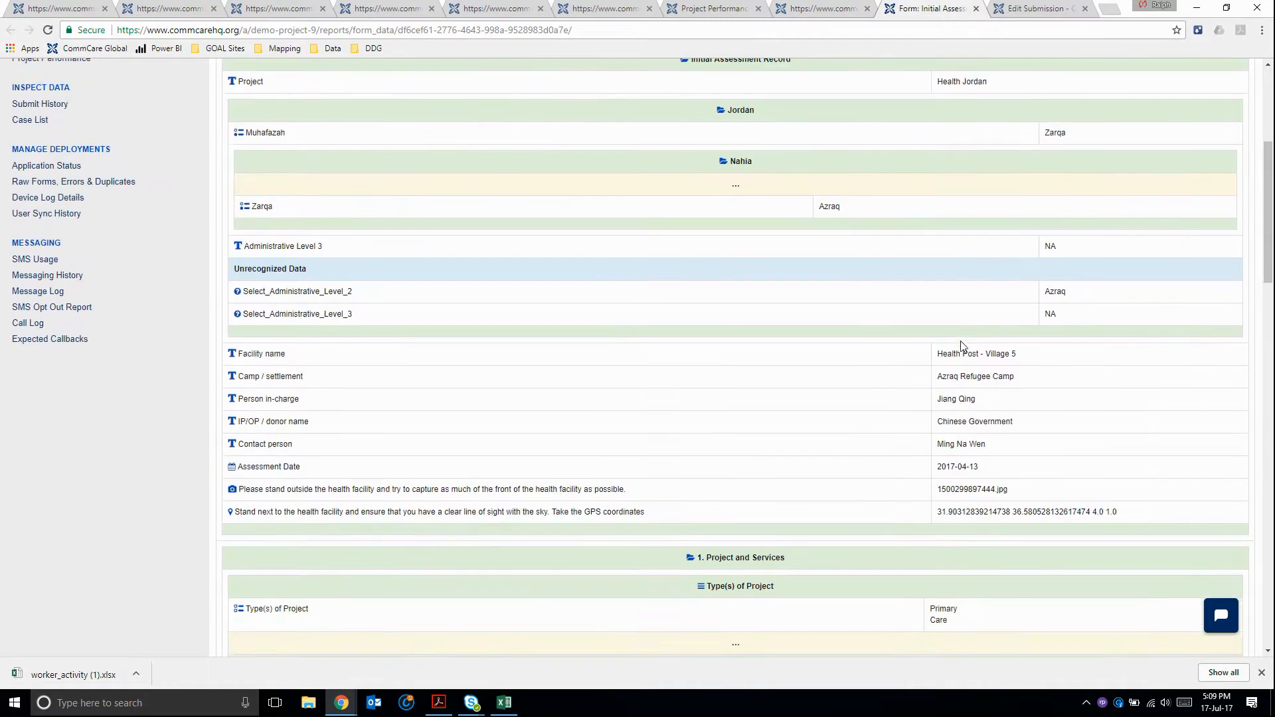
scroll(962, 345, down, 12)
scroll(962, 346, down, 5)
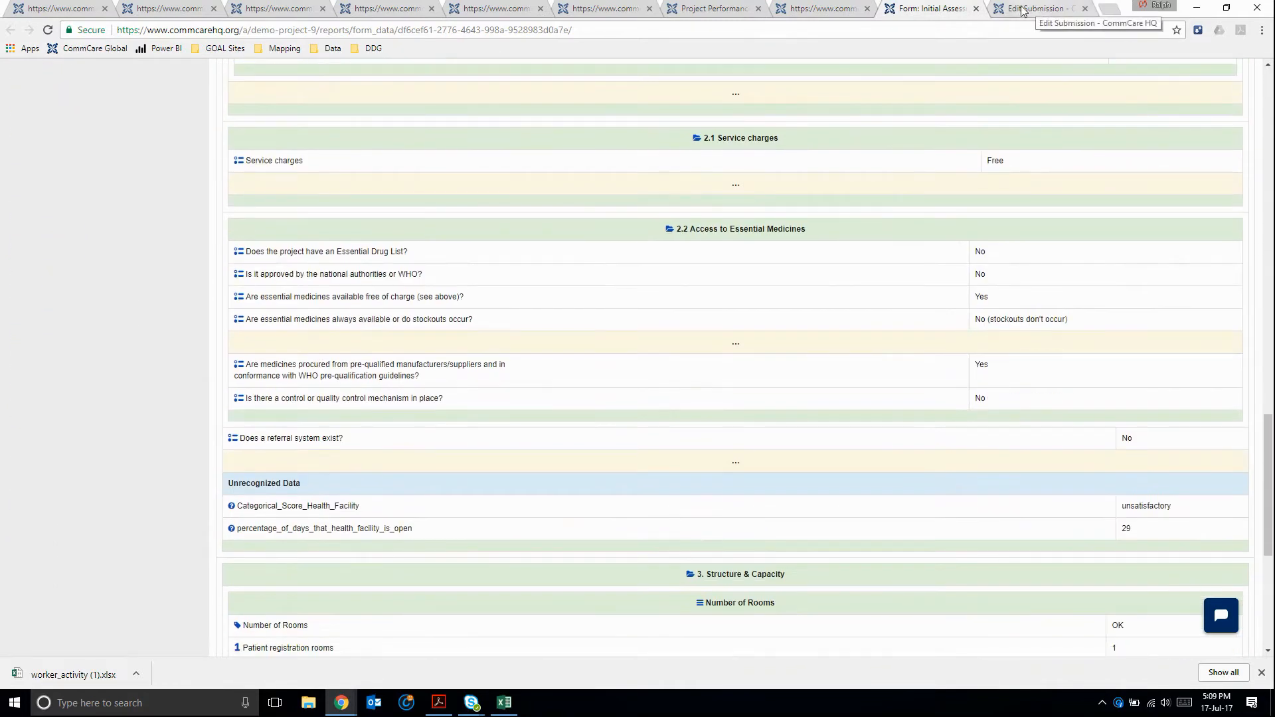
scroll(870, 249, up, 20)
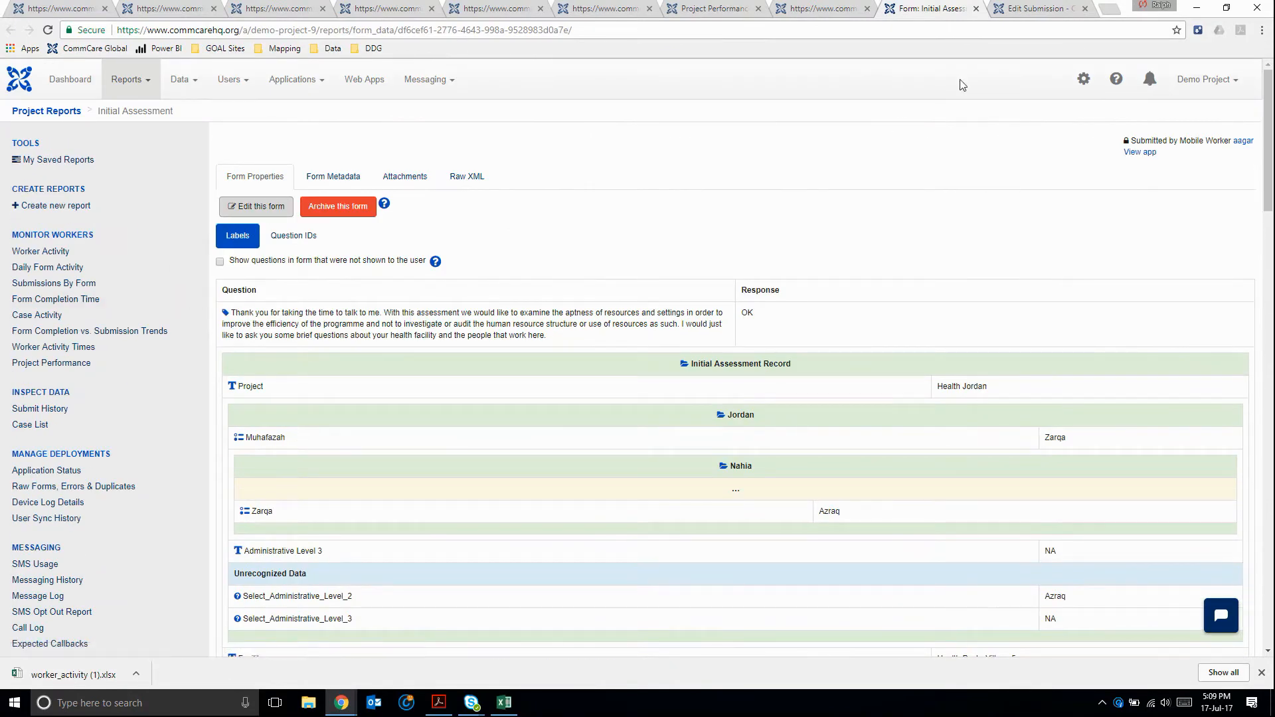
Switch to the opened Edit Submission page of the Initial Assessment and add IMCI to the types of services
click(1026, 9)
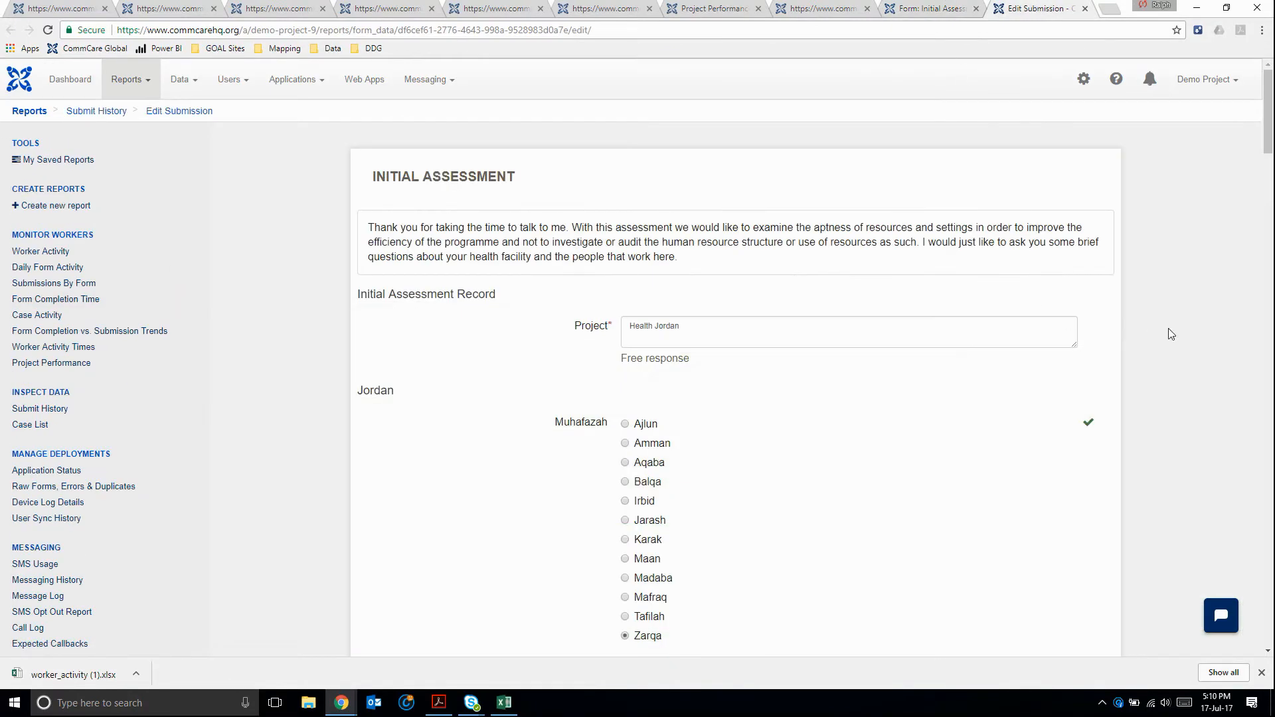
scroll(1171, 334, down, 8)
scroll(1171, 334, down, 3)
scroll(1171, 334, down, 10)
scroll(1171, 334, down, 1)
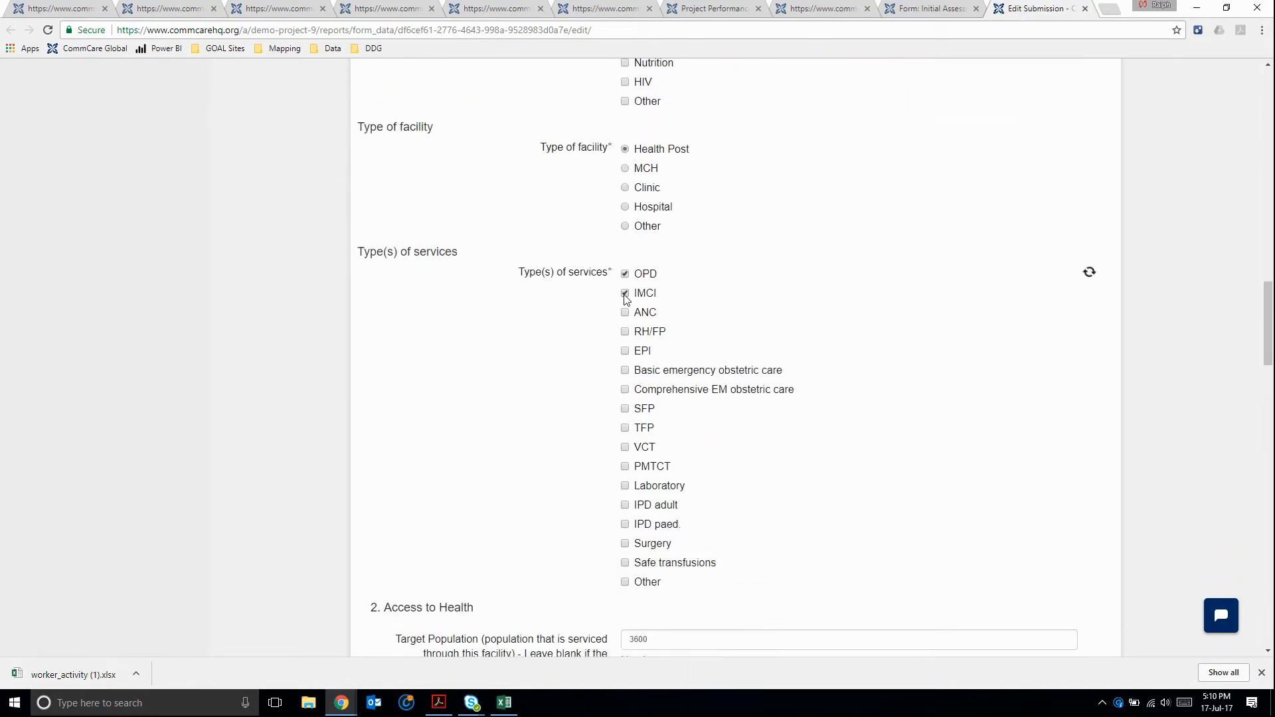
Set the number of days per week the facility is open to 4 and review the remaining medicine access answers
scroll(1192, 390, down, 9)
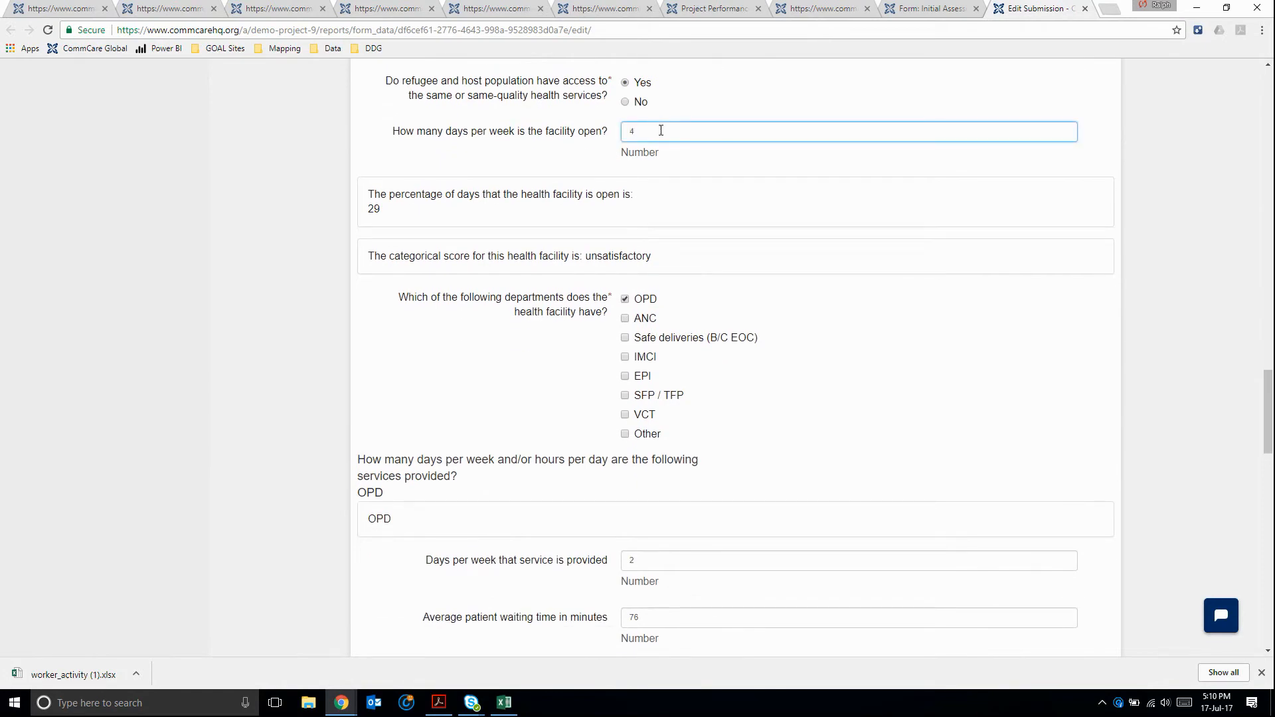
key(BackSpace)
scroll(1096, 267, down, 20)
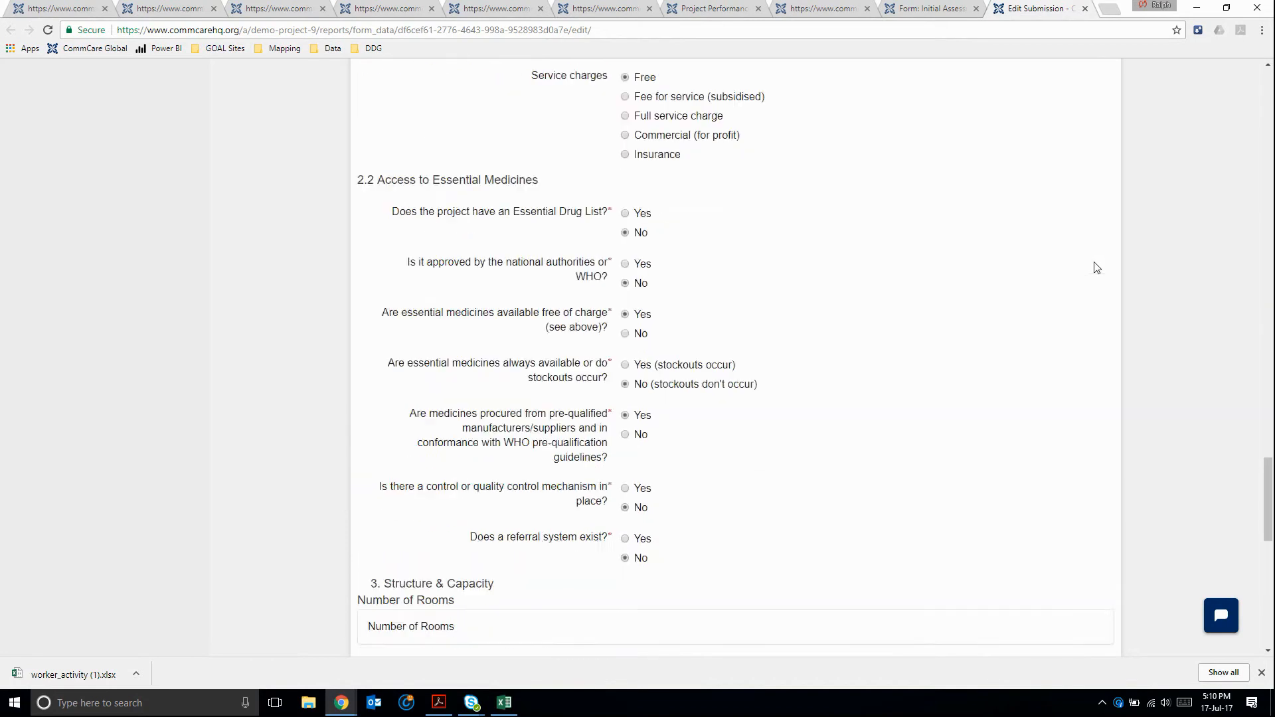